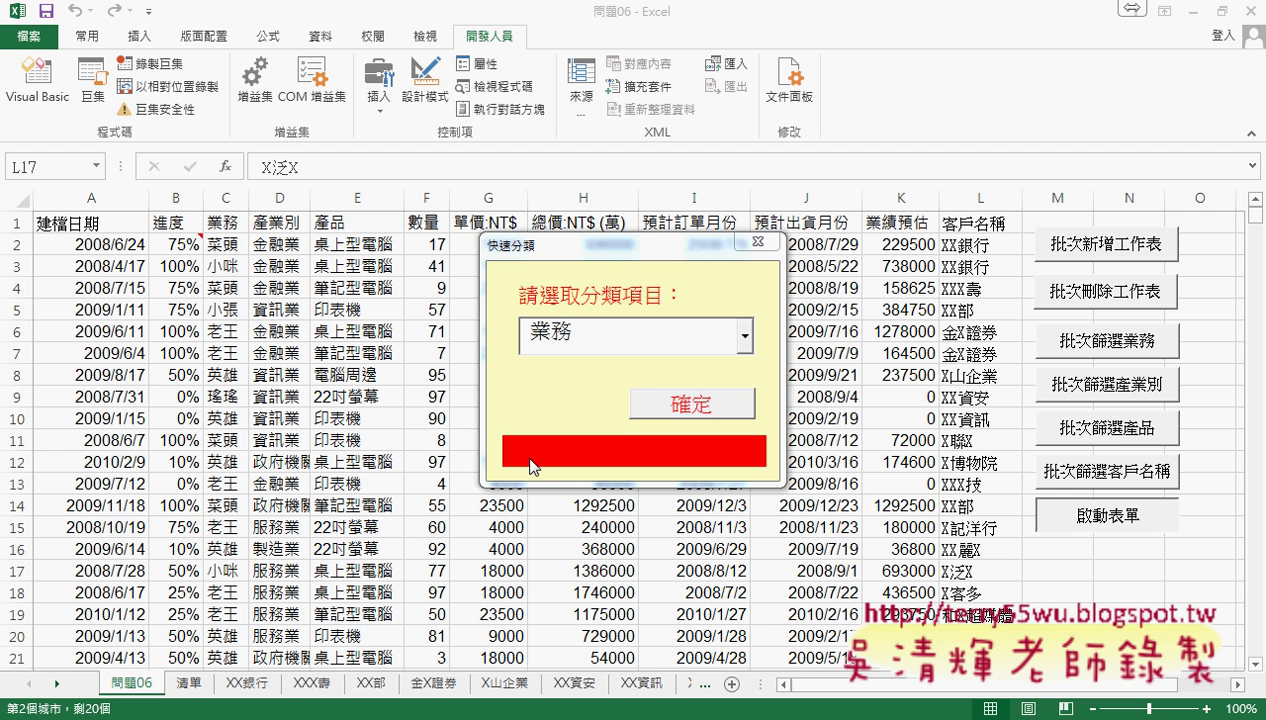
Close the 快速分類 quick-category form showing its red bar
{"action": "left_click", "coordinate": [752, 241]}
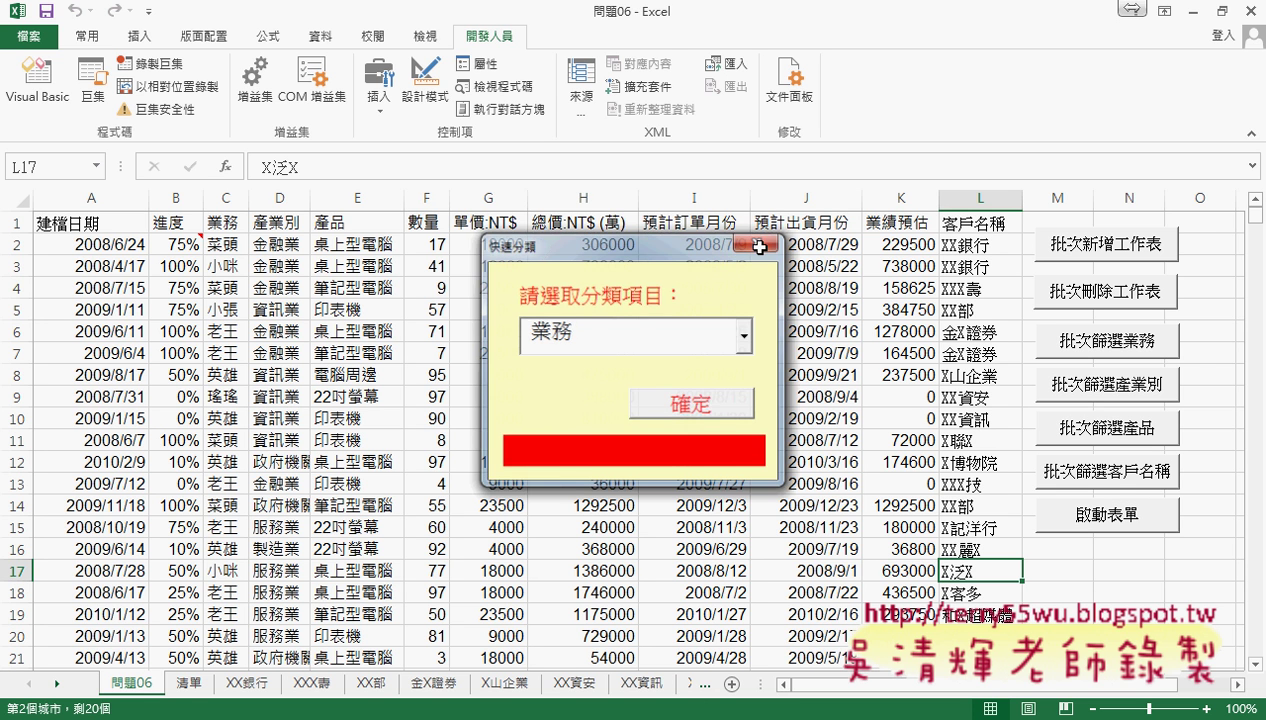
Open the VBA editor and review the home form's Activate code with its PB.Width = 0 line
{"action": "left_click", "coordinate": [38, 80]}
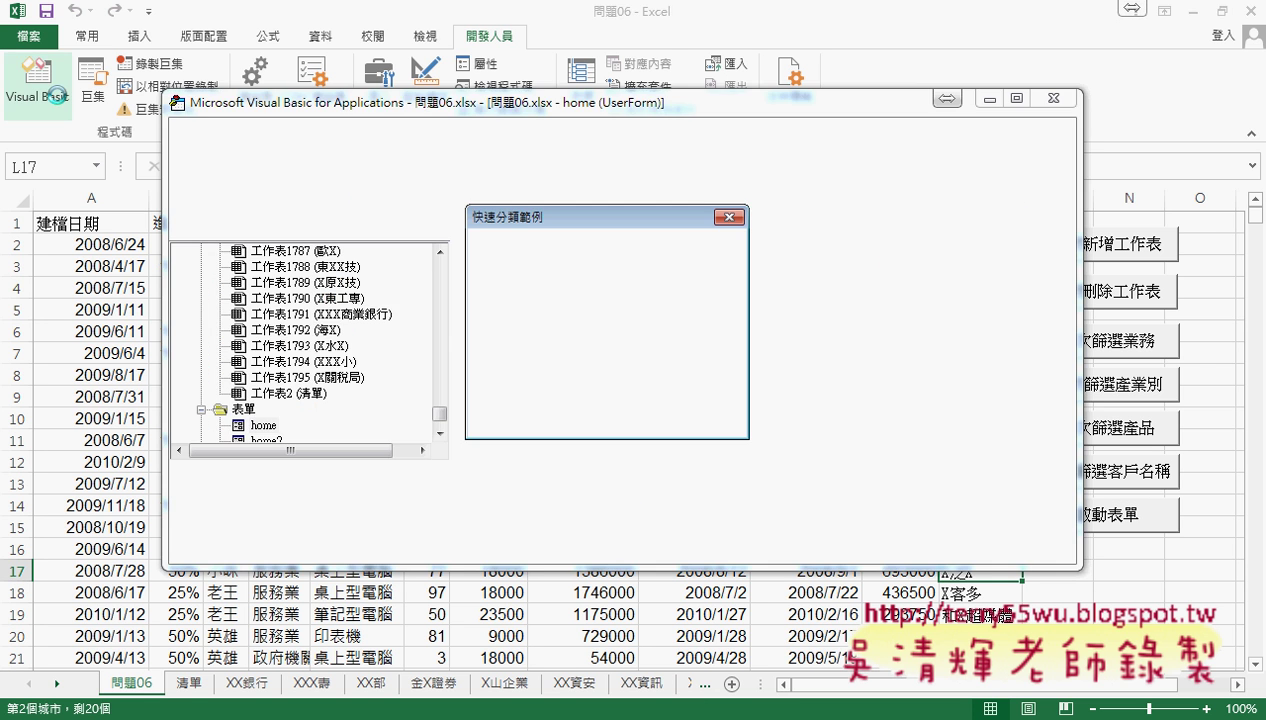
{"action": "double_click", "coordinate": [590, 365]}
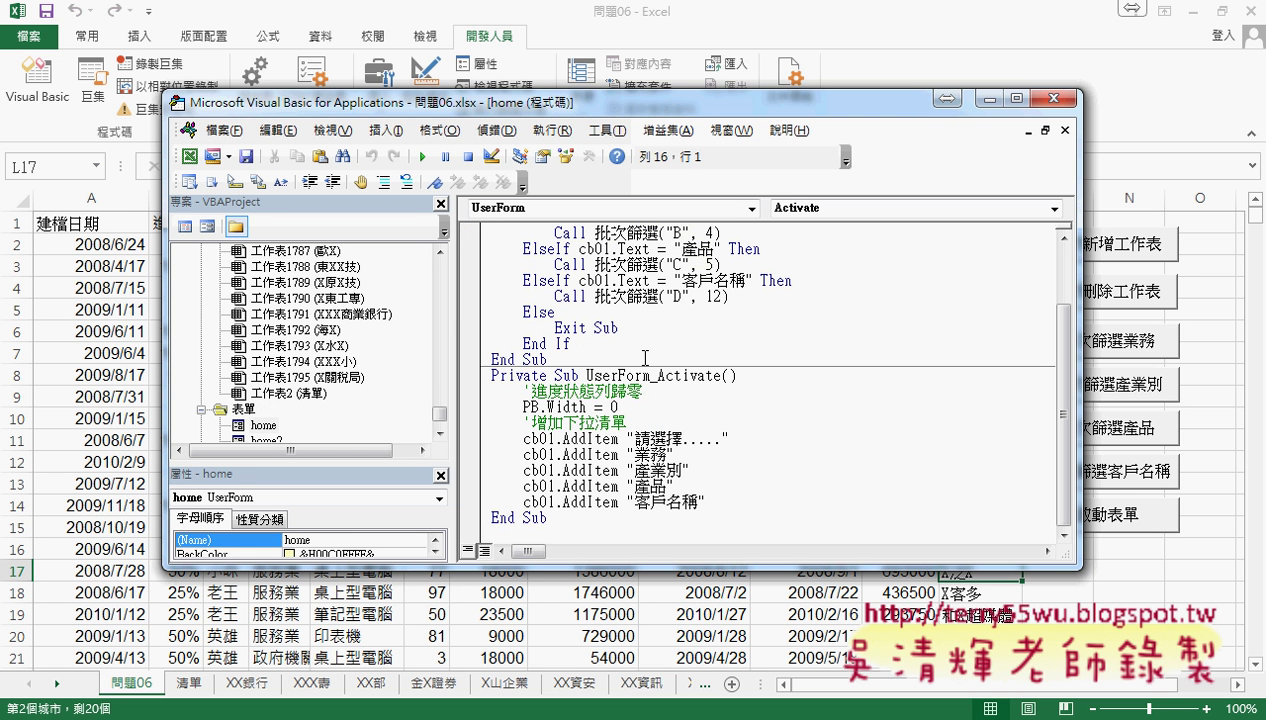
{"action": "left_click_drag", "start_coordinate": [656, 375], "coordinate": [718, 375]}
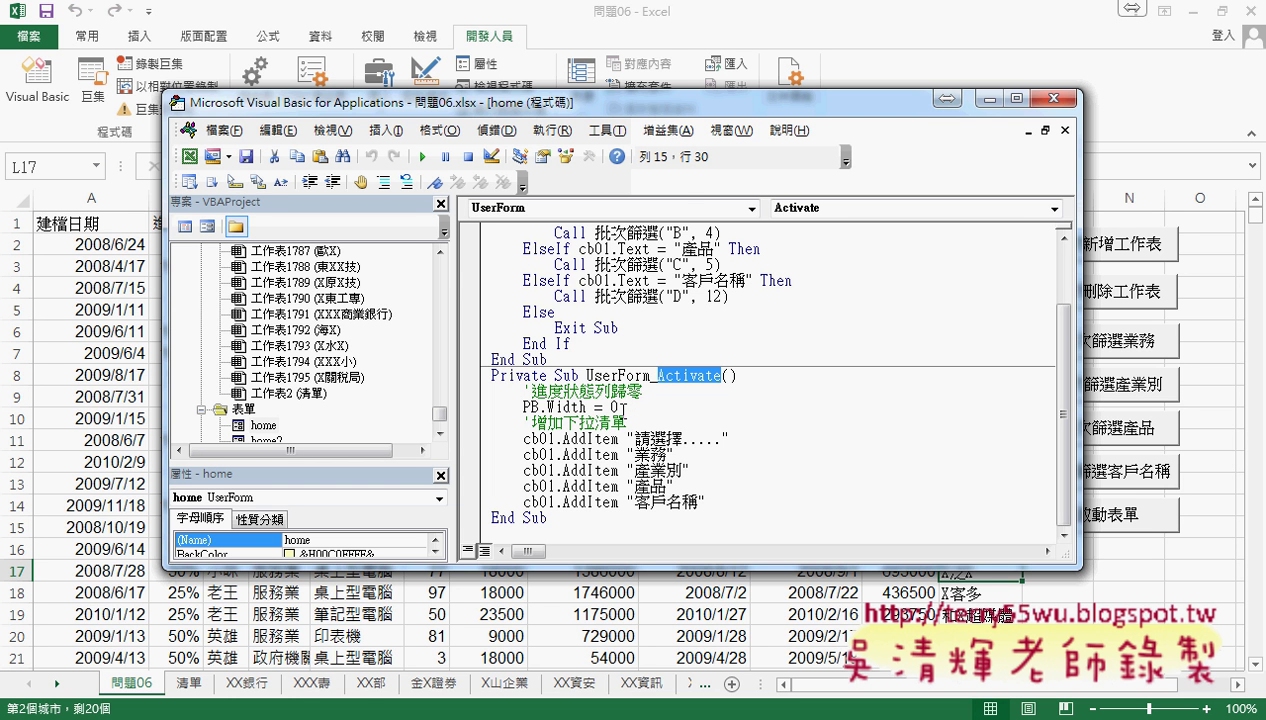
{"action": "left_click", "coordinate": [631, 408]}
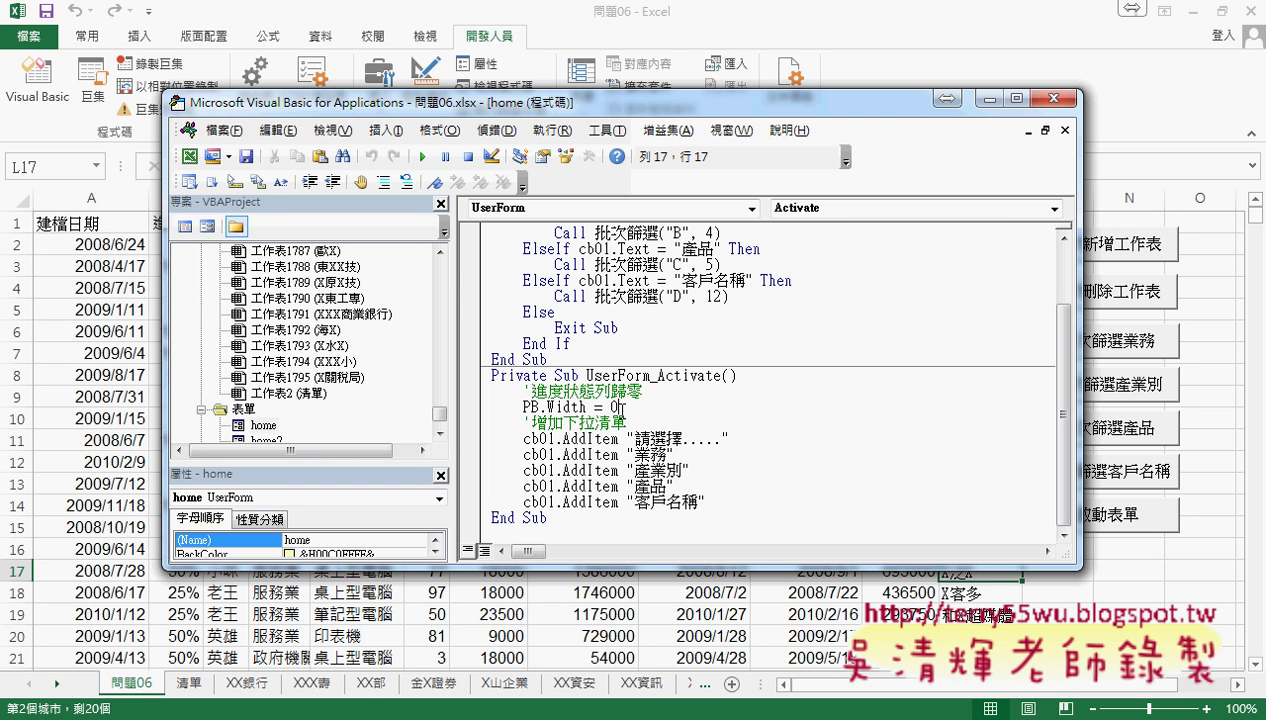
Add an indented 'PB.Width = 0' line atop home2's UserForm_Activate and run the form
{"action": "double_click", "coordinate": [268, 442]}
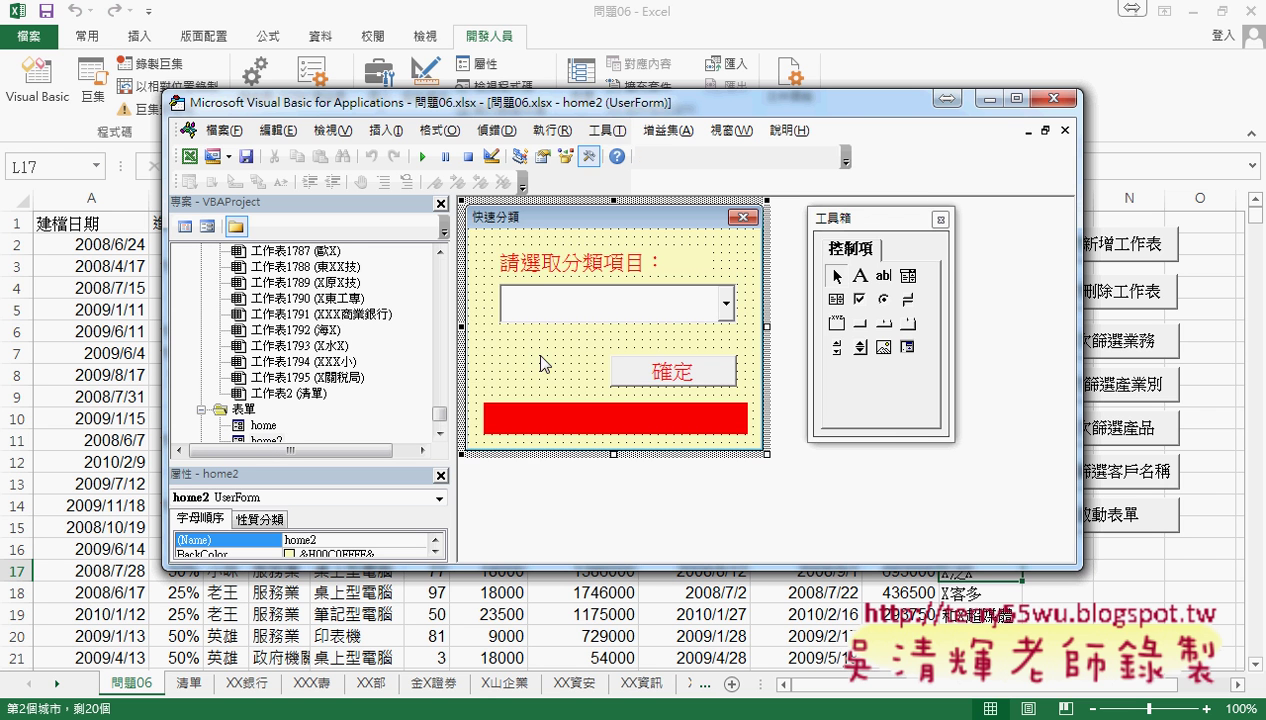
{"action": "key", "text": "F7"}
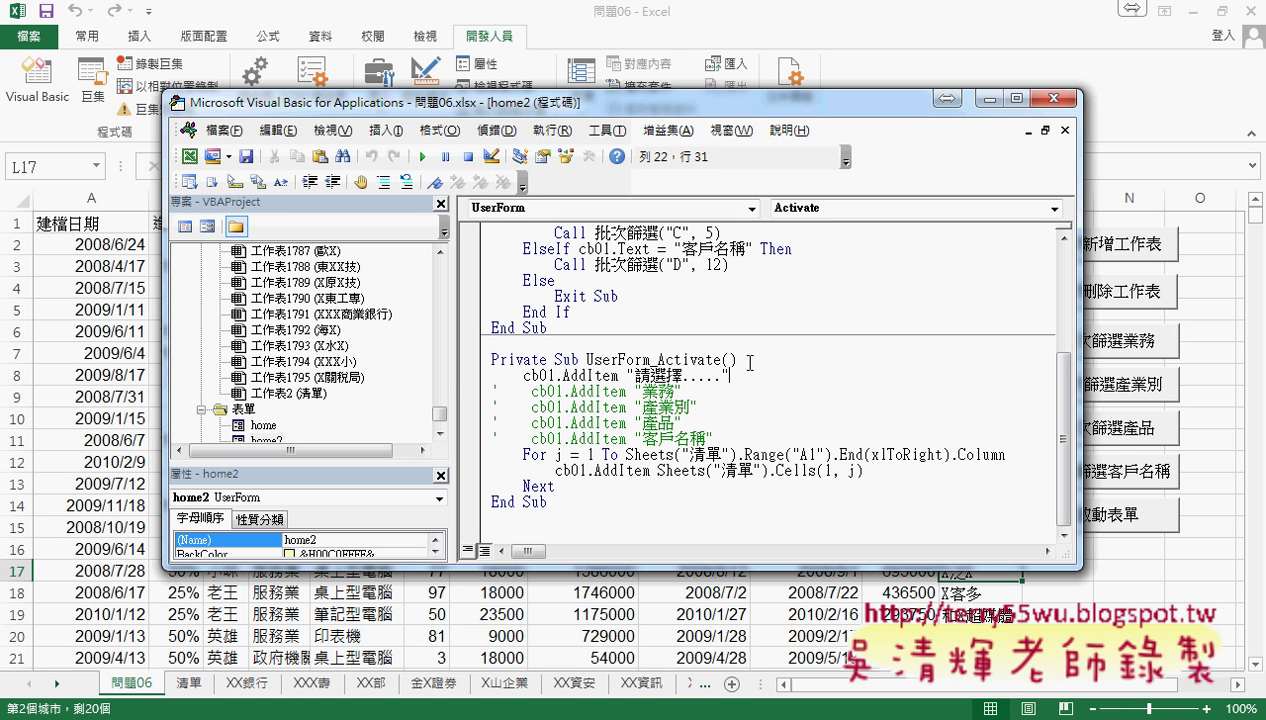
{"action": "left_click", "coordinate": [743, 359]}
{"action": "key", "text": "Return"}
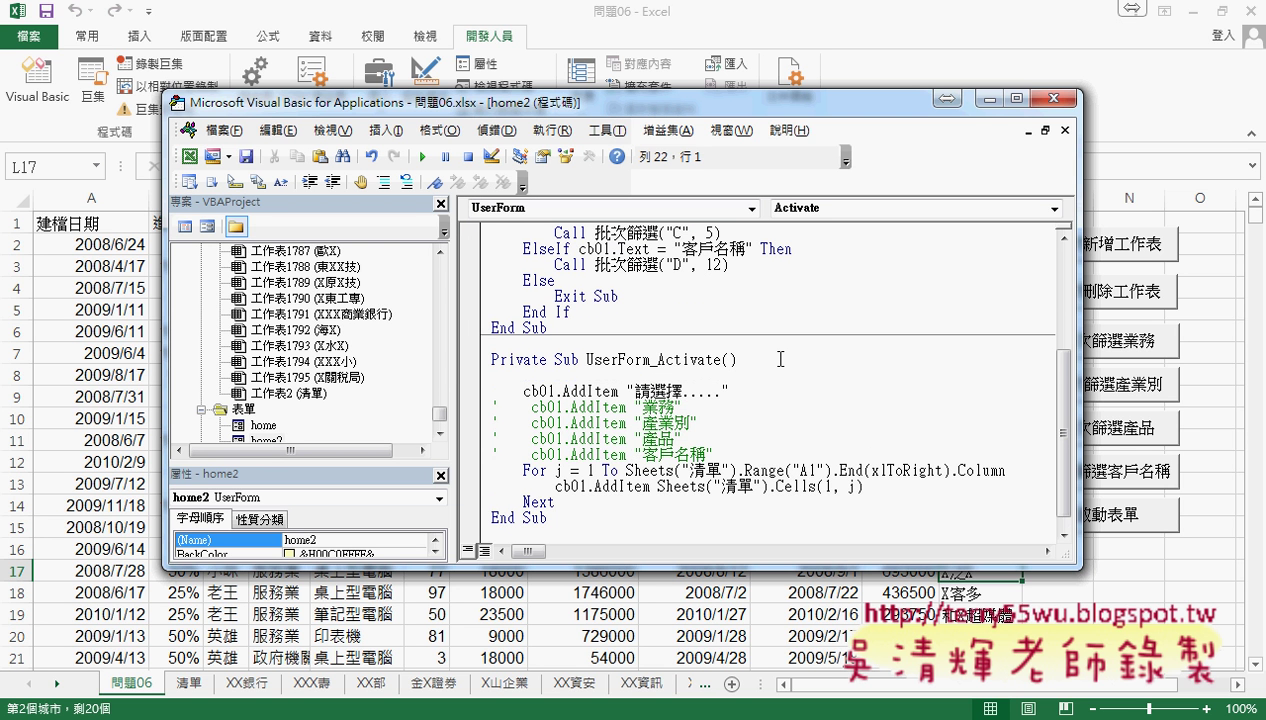
{"action": "key", "text": "Tab"}
{"action": "type", "text": "P"}
{"action": "type", "text": "B."}
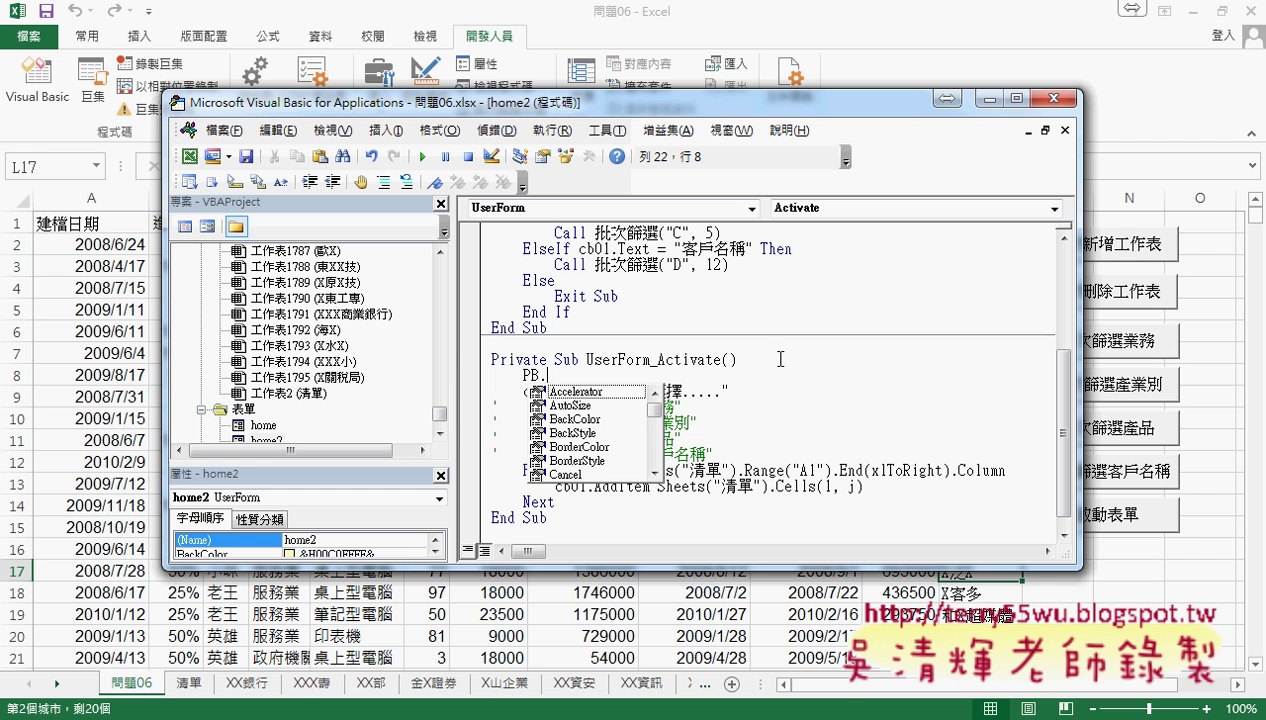
{"action": "type", "text": "w"}
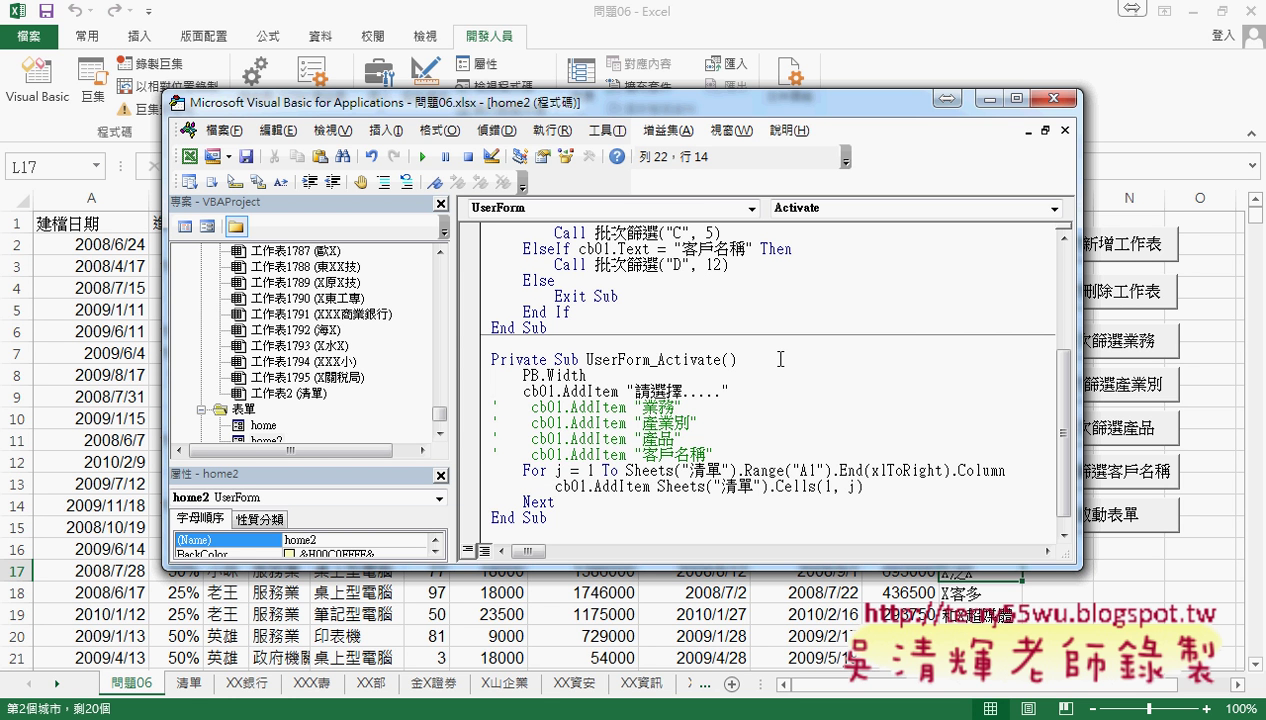
{"action": "type", "text": " ="}
{"action": "type", "text": "0"}
{"action": "left_click_drag", "start_coordinate": [618, 374], "coordinate": [512, 385]}
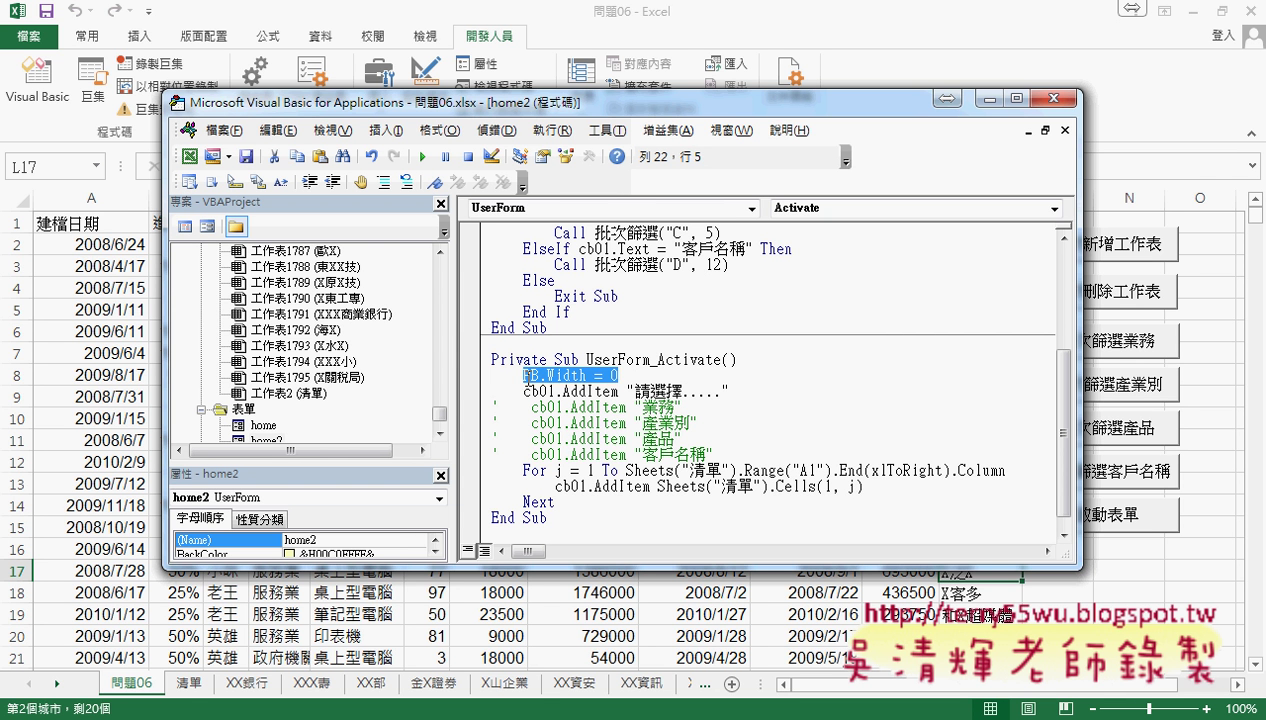
{"action": "left_click", "coordinate": [757, 358]}
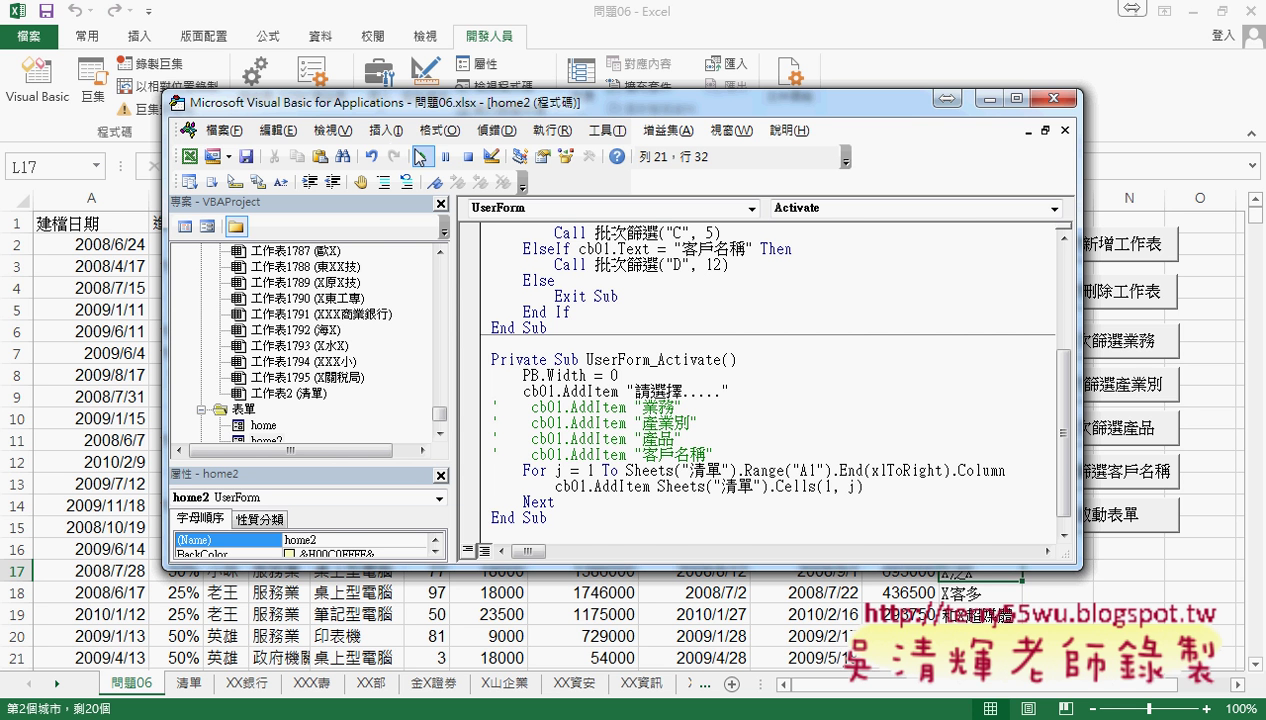
{"action": "left_click", "coordinate": [421, 157]}
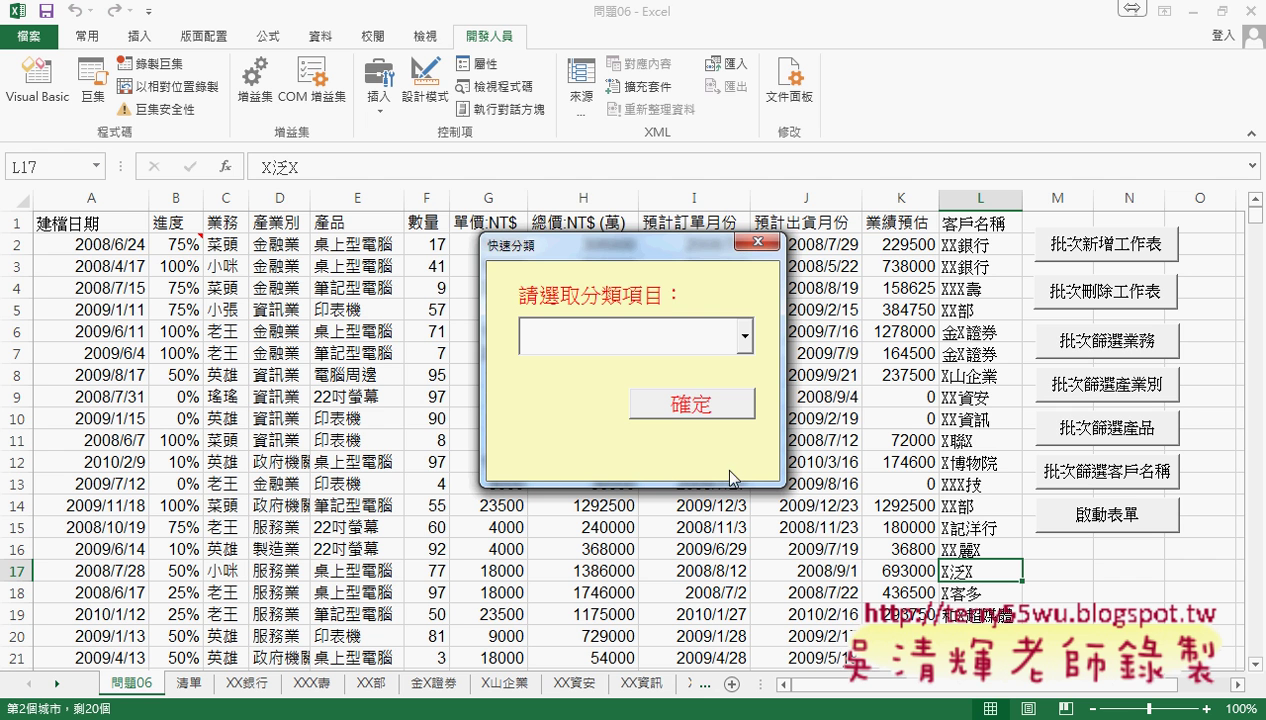
Close the running 快速分類 form, which now shows no red bar
{"action": "left_click", "coordinate": [758, 245]}
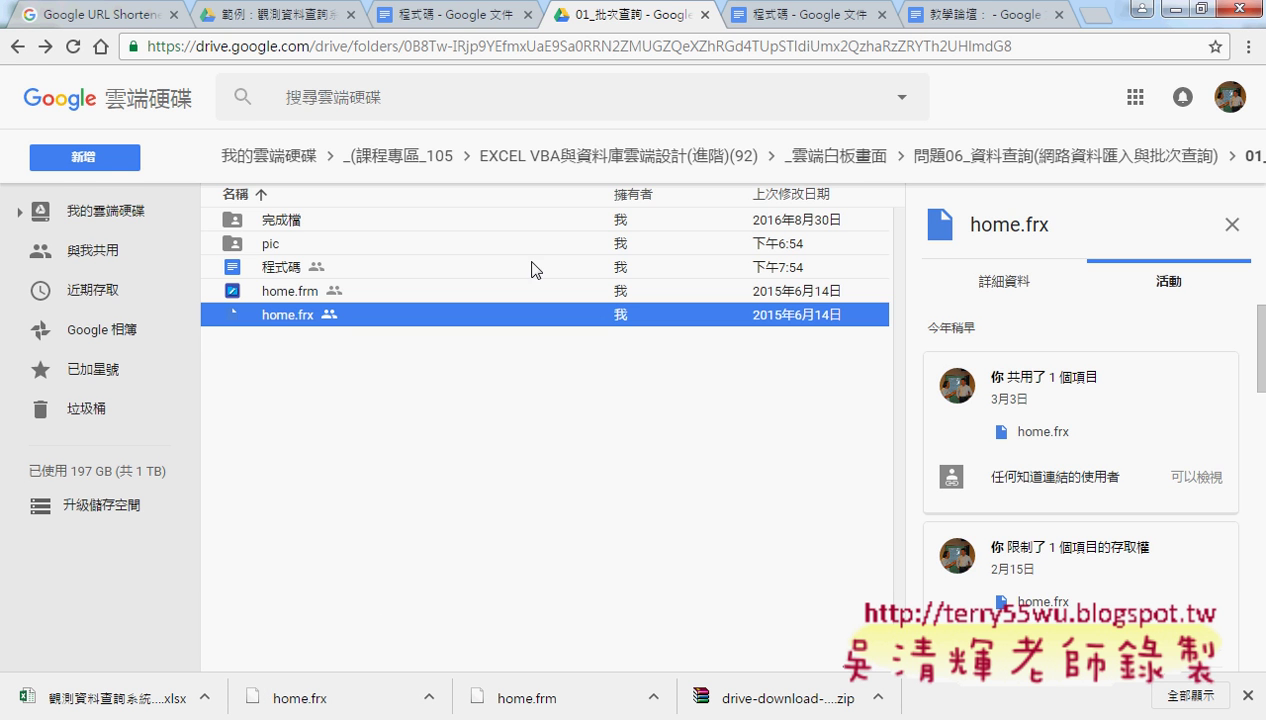
Open the 程式碼 notes document and locate the 3.共用方法 section heading
{"action": "left_click", "coordinate": [443, 15]}
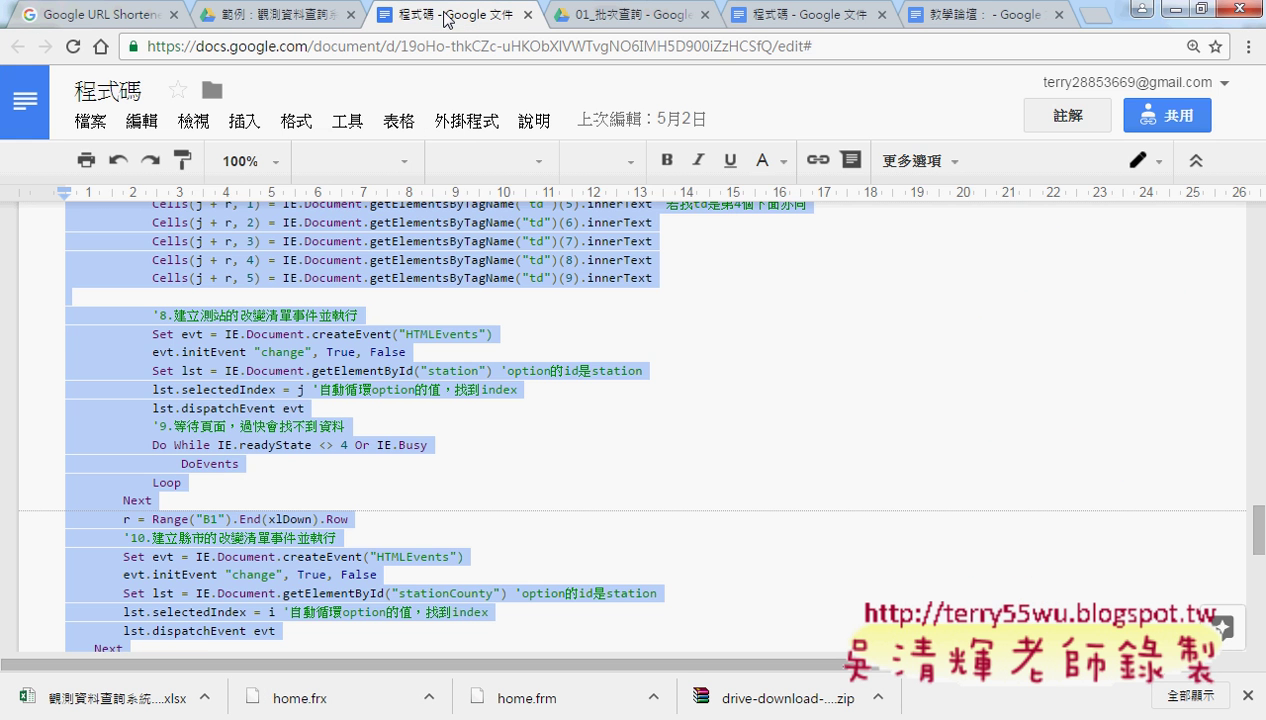
{"action": "left_click", "coordinate": [766, 8]}
{"action": "scroll", "coordinate": [645, 322], "scroll_direction": "down", "scroll_amount": 5}
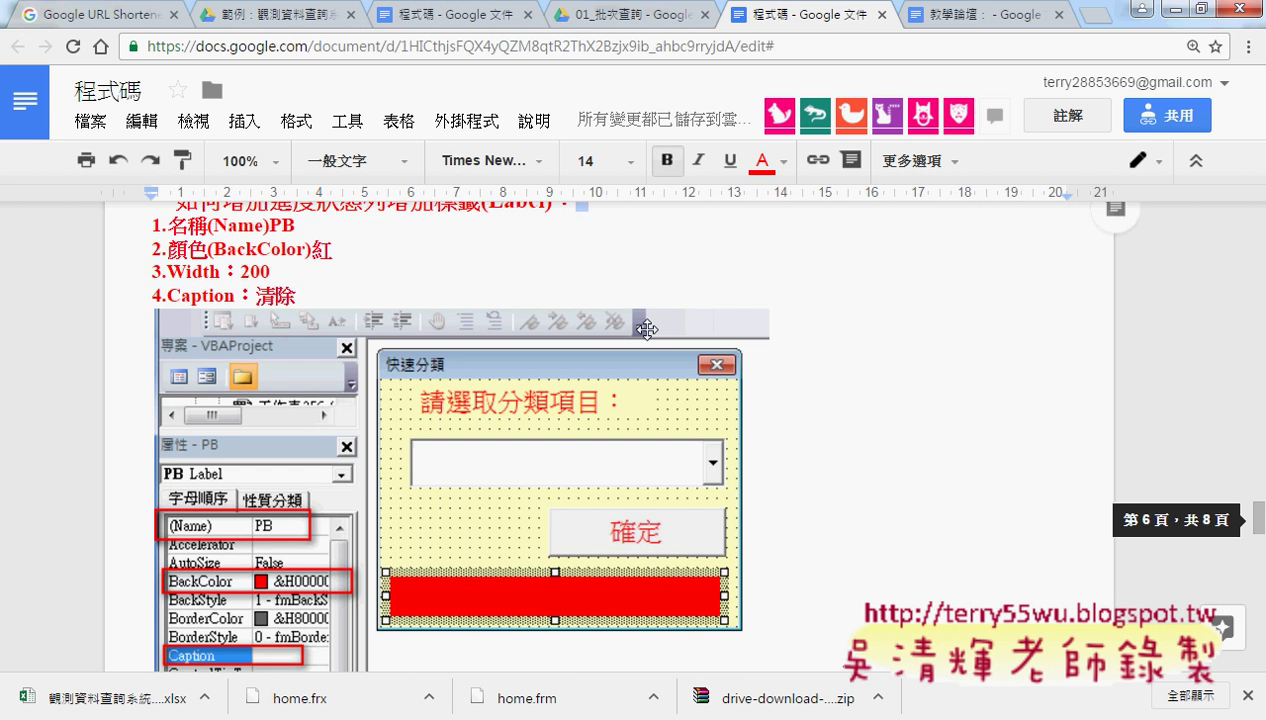
{"action": "scroll", "coordinate": [647, 330], "scroll_direction": "up", "scroll_amount": 2}
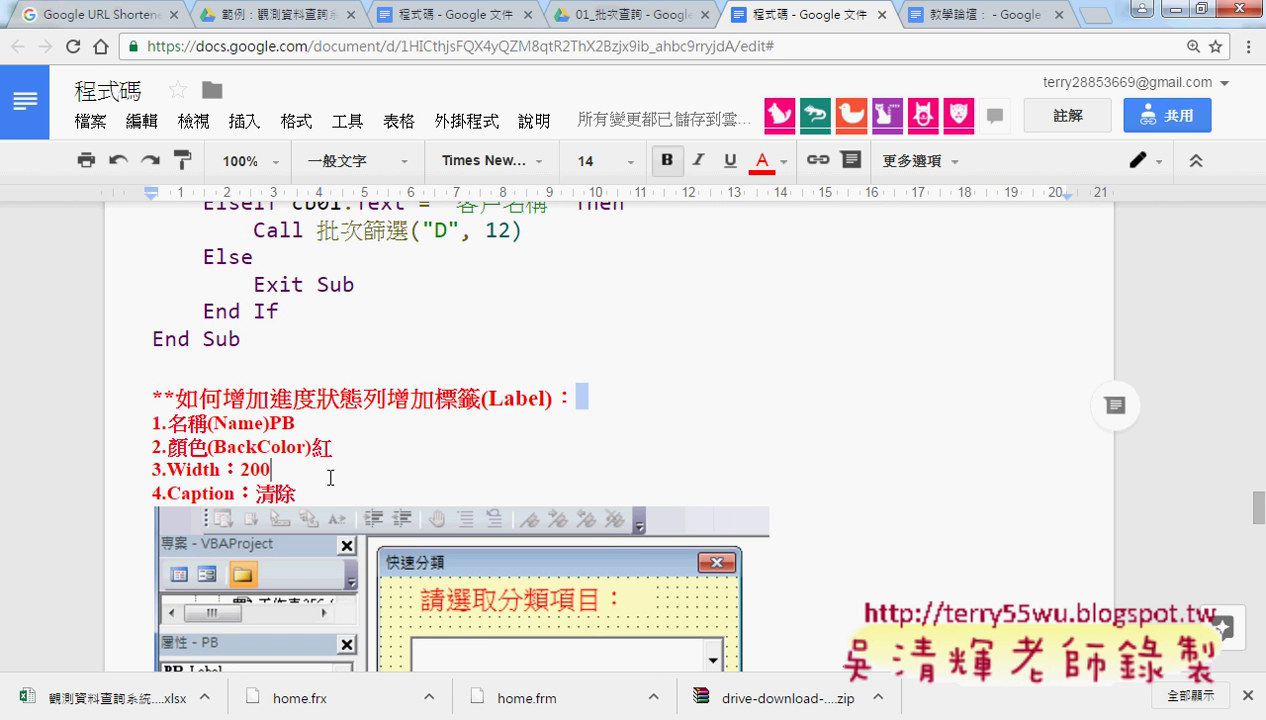
{"action": "key", "text": "Up"}
{"action": "key", "text": "Up"}
{"action": "key", "text": "Home"}
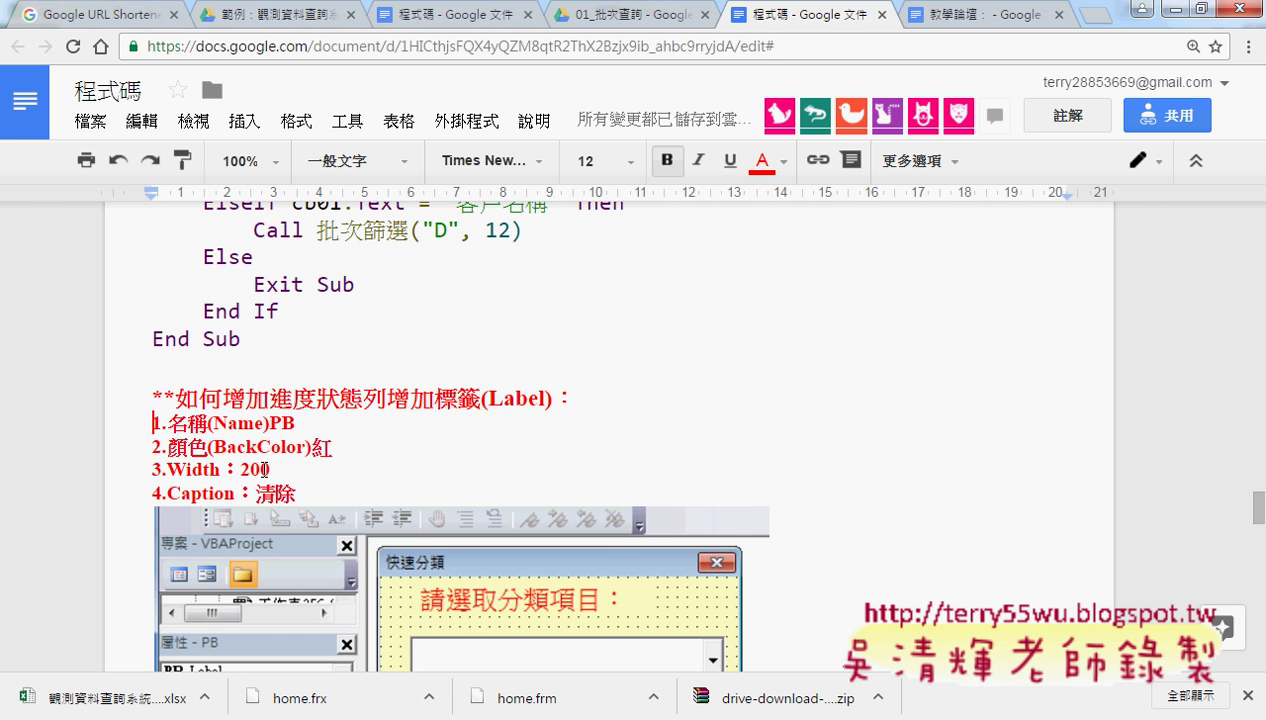
{"action": "scroll", "coordinate": [790, 400], "scroll_direction": "down", "scroll_amount": 3}
{"action": "scroll", "coordinate": [824, 403], "scroll_direction": "down", "scroll_amount": 2}
{"action": "scroll", "coordinate": [826, 404], "scroll_direction": "down", "scroll_amount": 1}
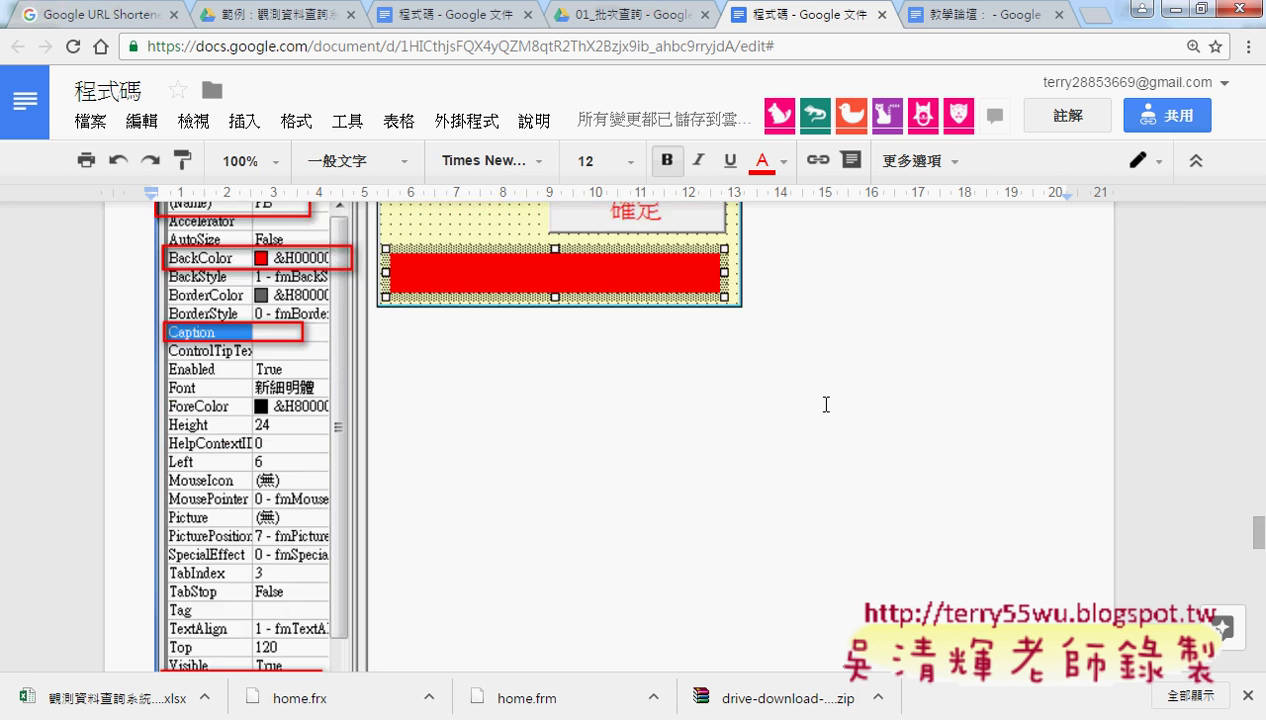
{"action": "scroll", "coordinate": [826, 404], "scroll_direction": "down", "scroll_amount": 3}
{"action": "scroll", "coordinate": [826, 404], "scroll_direction": "down", "scroll_amount": 1}
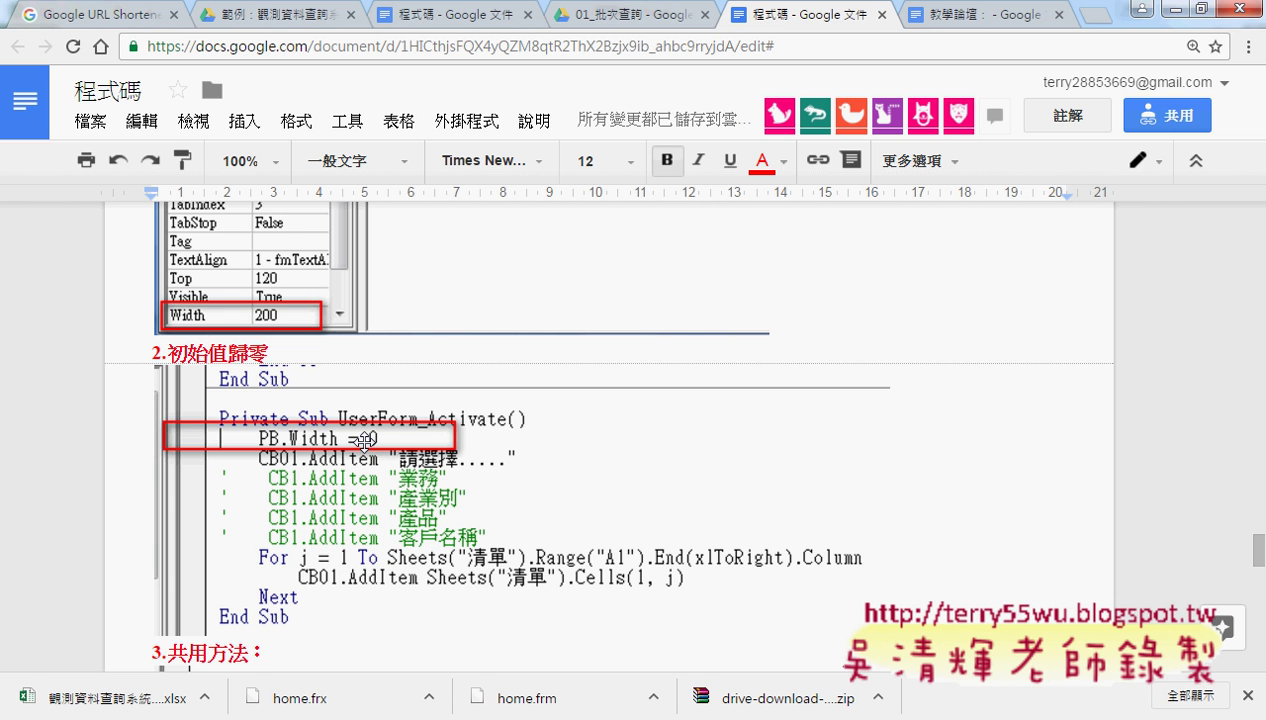
{"action": "scroll", "coordinate": [364, 440], "scroll_direction": "down", "scroll_amount": 1}
{"action": "scroll", "coordinate": [364, 440], "scroll_direction": "down", "scroll_amount": 1}
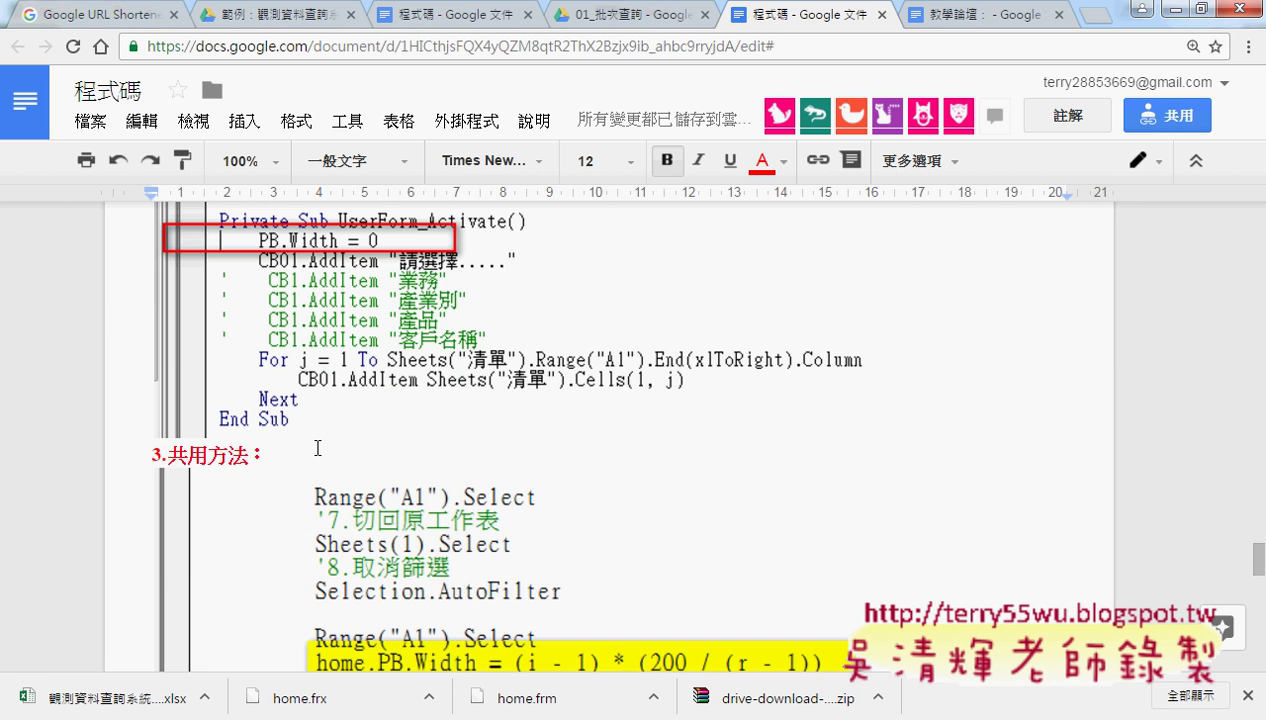
{"action": "left_click", "coordinate": [152, 455]}
{"action": "left_click_drag", "start_coordinate": [153, 455], "coordinate": [285, 453]}
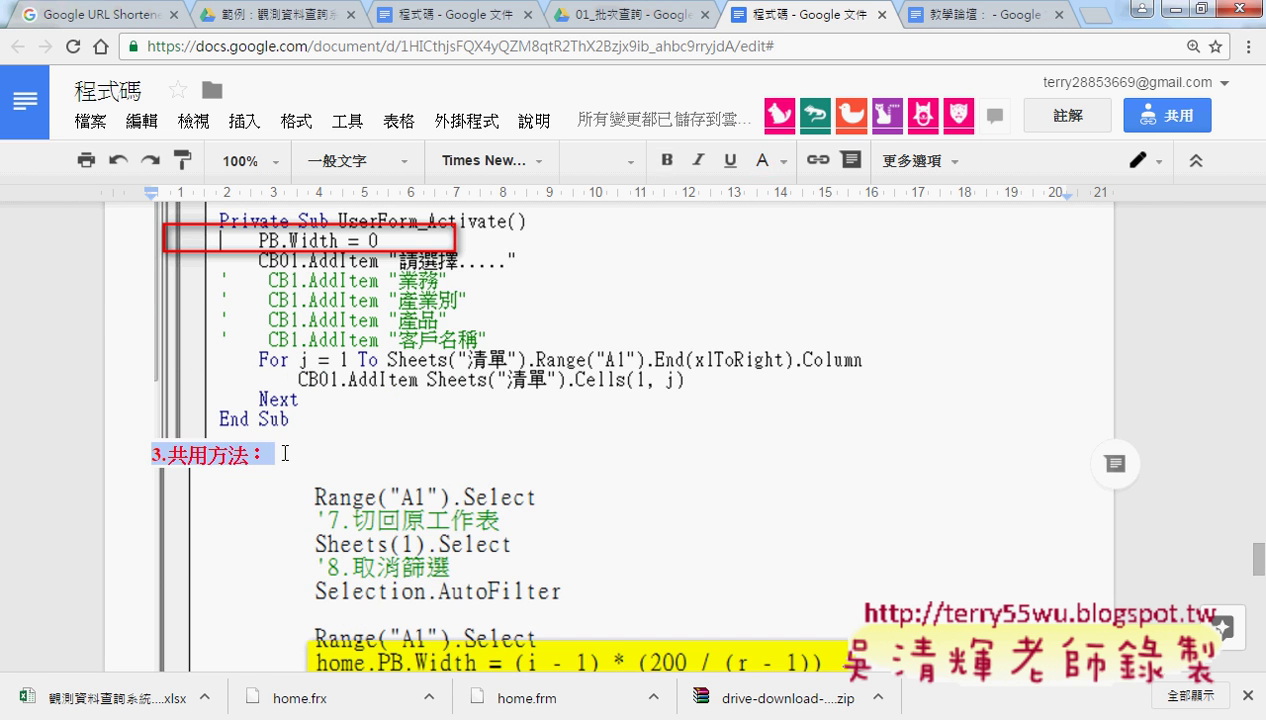
Select the home.PB.Width and home.Repaint lines in the notes
{"action": "scroll", "coordinate": [285, 453], "scroll_direction": "down", "scroll_amount": 2}
{"action": "scroll", "coordinate": [285, 450], "scroll_direction": "down", "scroll_amount": 1}
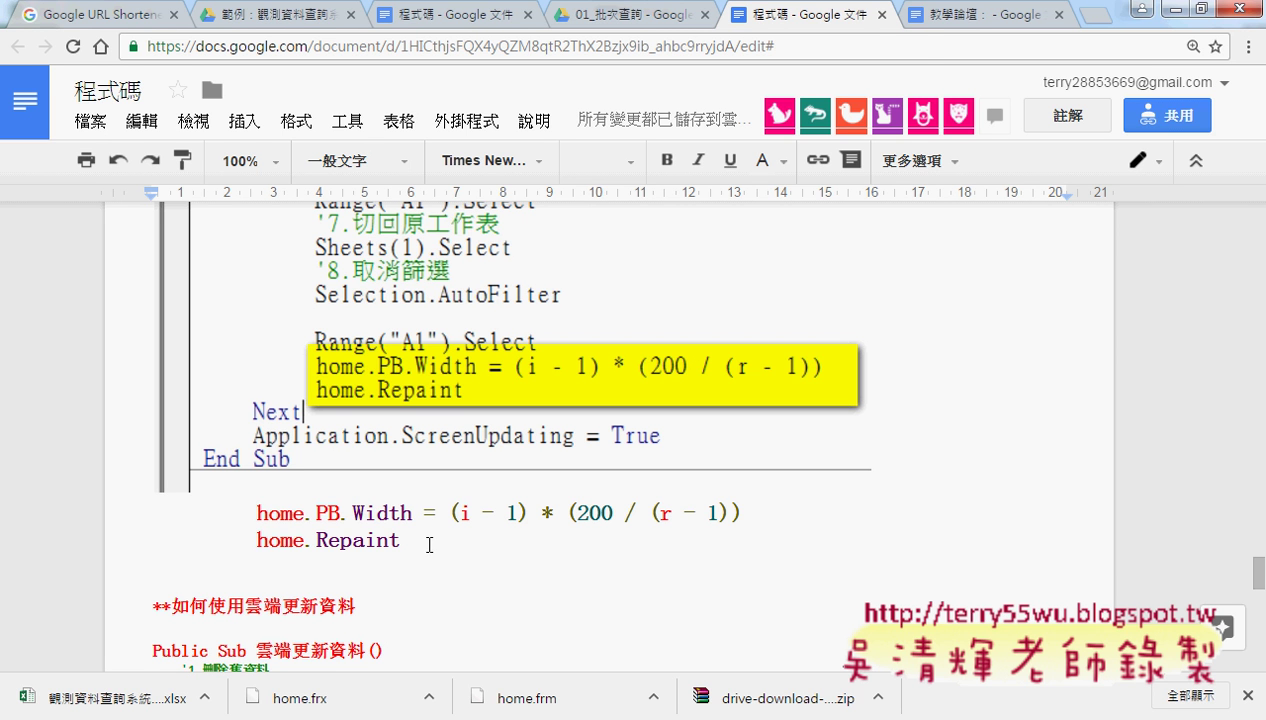
{"action": "mouse_move", "coordinate": [430, 540]}
{"action": "left_mouse_down"}
{"action": "mouse_move", "coordinate": [248, 512]}
{"action": "mouse_move", "coordinate": [260, 514]}
{"action": "left_mouse_up"}
{"action": "key", "text": "ctrl+c"}
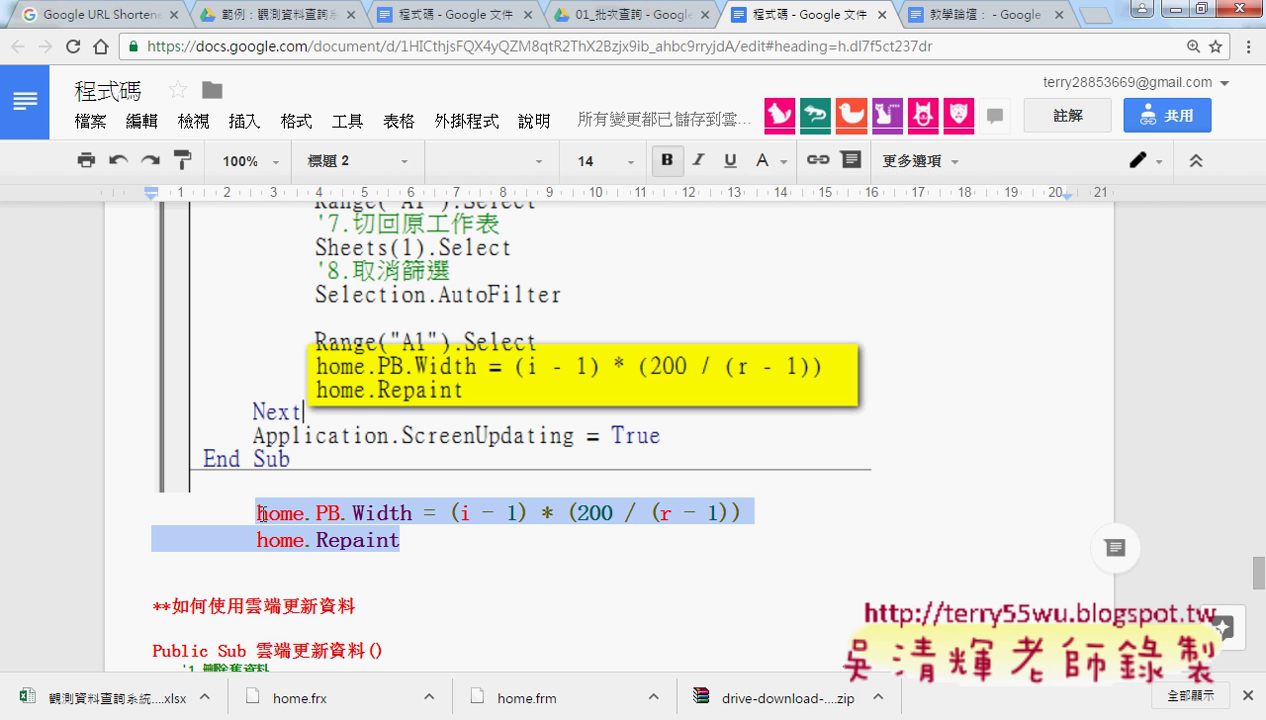
{"action": "left_click", "coordinate": [270, 715]}
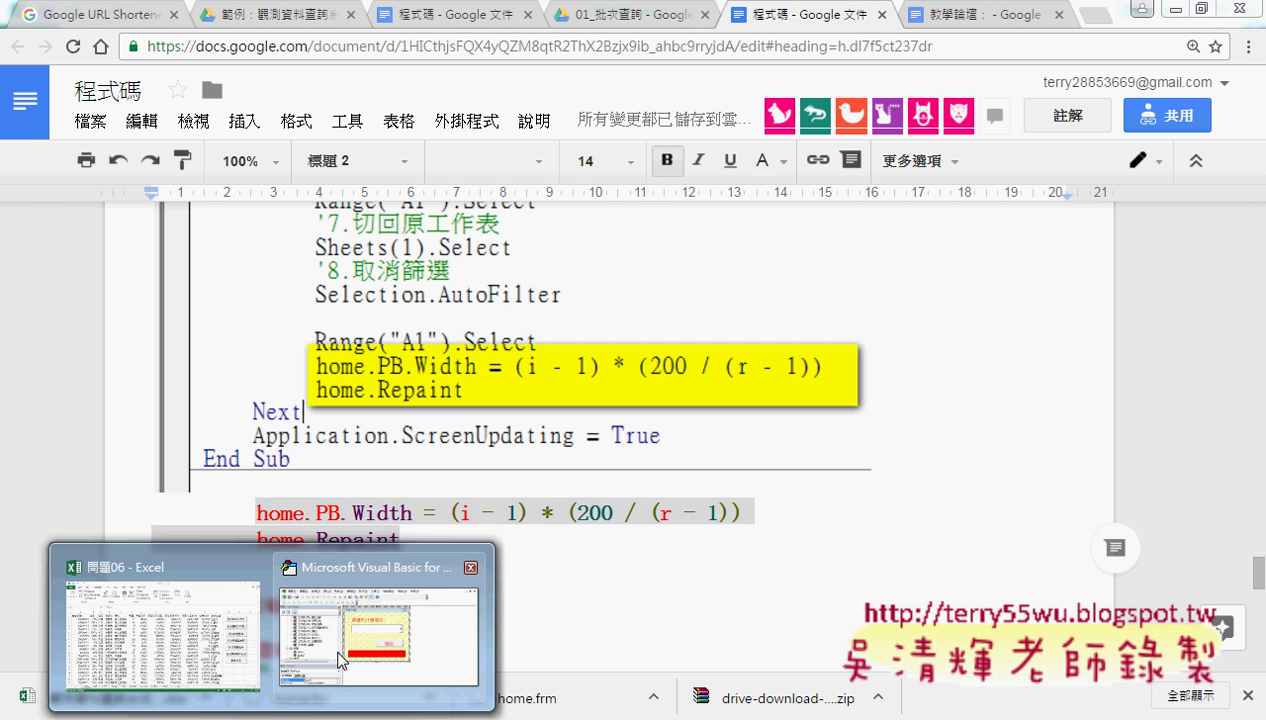
Enlarge the VBA editor window and open Module1 at the 批次篩選 procedure
{"action": "left_click", "coordinate": [340, 660]}
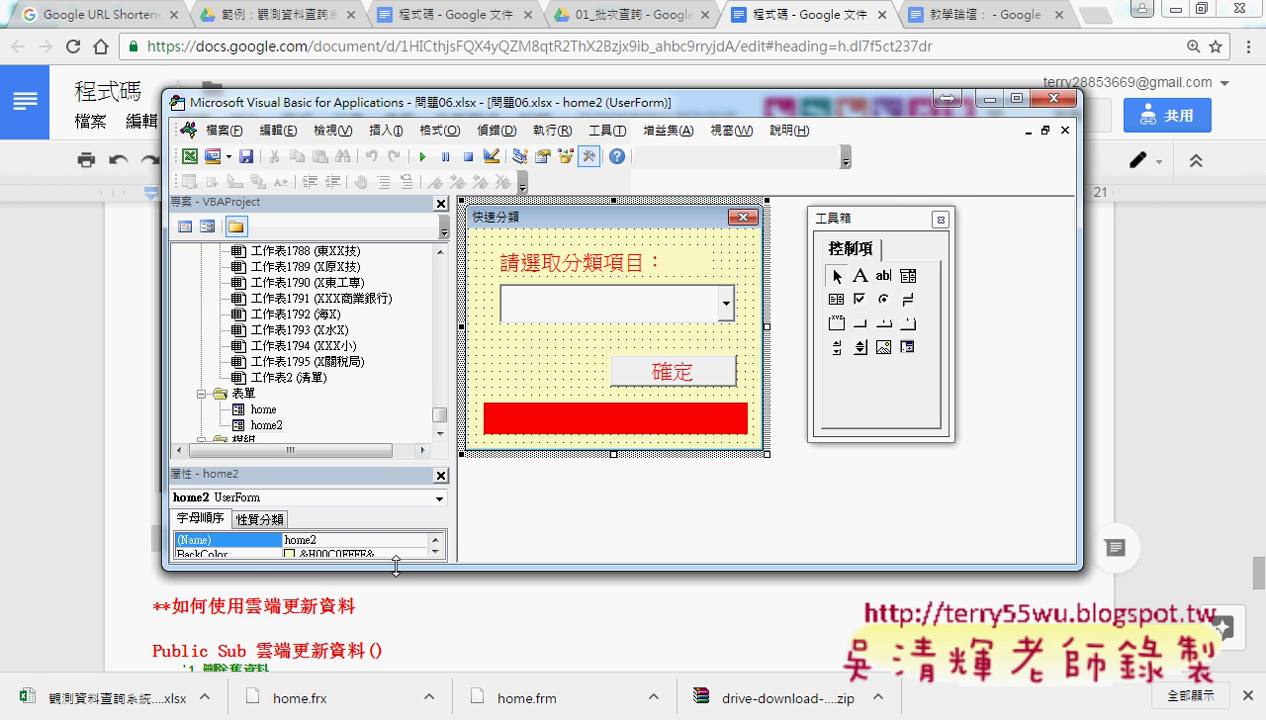
{"action": "left_click_drag", "start_coordinate": [396, 566], "coordinate": [396, 640]}
{"action": "double_click", "coordinate": [265, 488]}
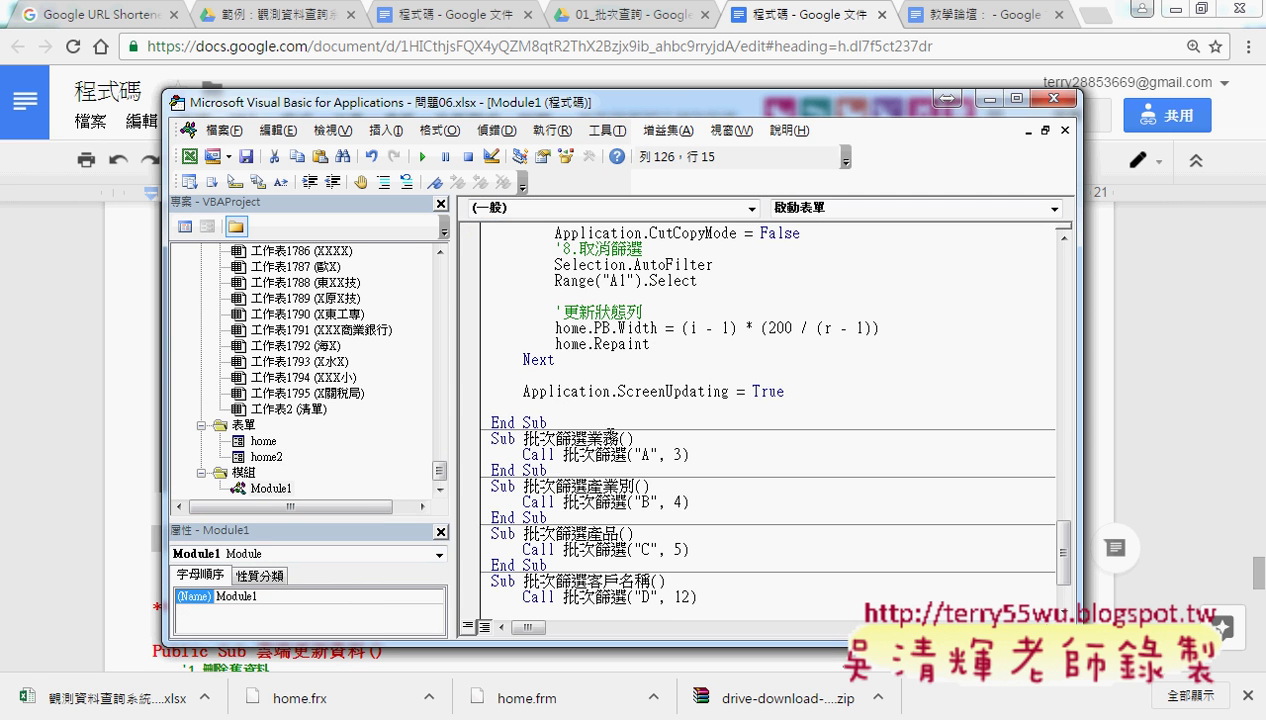
{"action": "scroll", "coordinate": [663, 411], "scroll_direction": "up", "scroll_amount": 2}
{"action": "scroll", "coordinate": [663, 411], "scroll_direction": "up", "scroll_amount": 2}
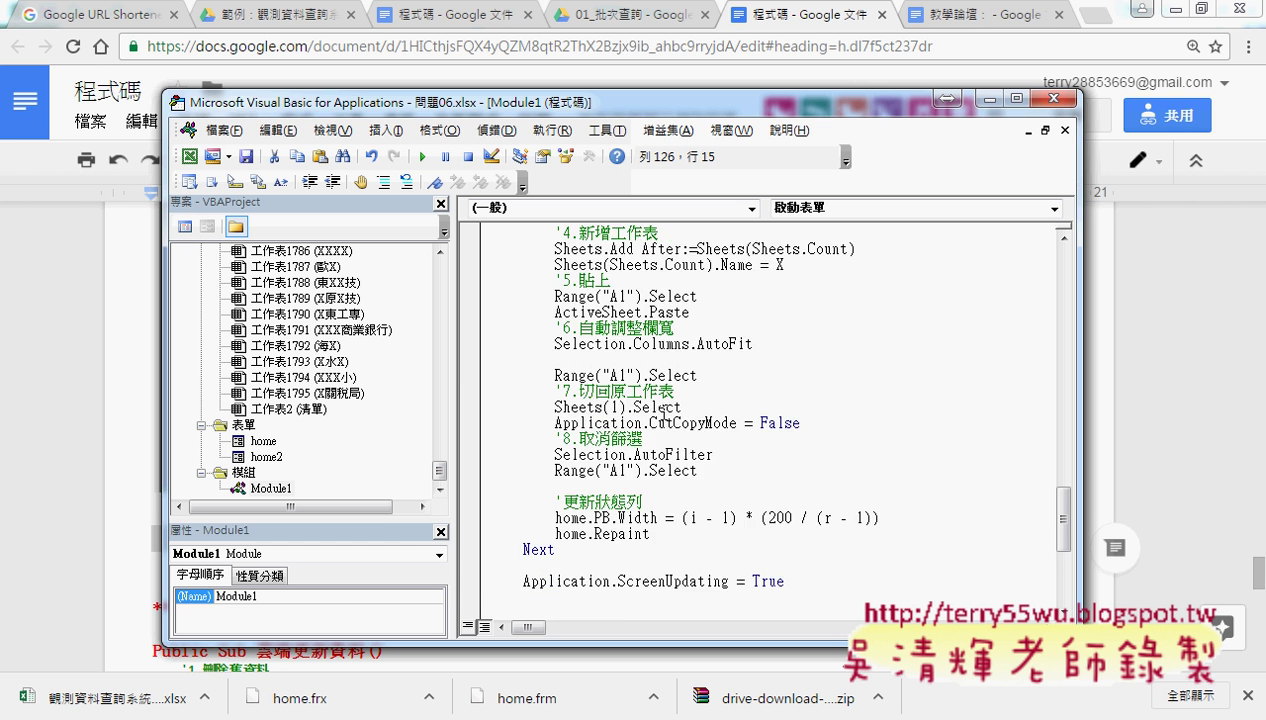
{"action": "scroll", "coordinate": [663, 411], "scroll_direction": "up", "scroll_amount": 2}
{"action": "scroll", "coordinate": [663, 413], "scroll_direction": "up", "scroll_amount": 2}
{"action": "scroll", "coordinate": [663, 415], "scroll_direction": "up", "scroll_amount": 2}
{"action": "scroll", "coordinate": [663, 411], "scroll_direction": "up", "scroll_amount": 1}
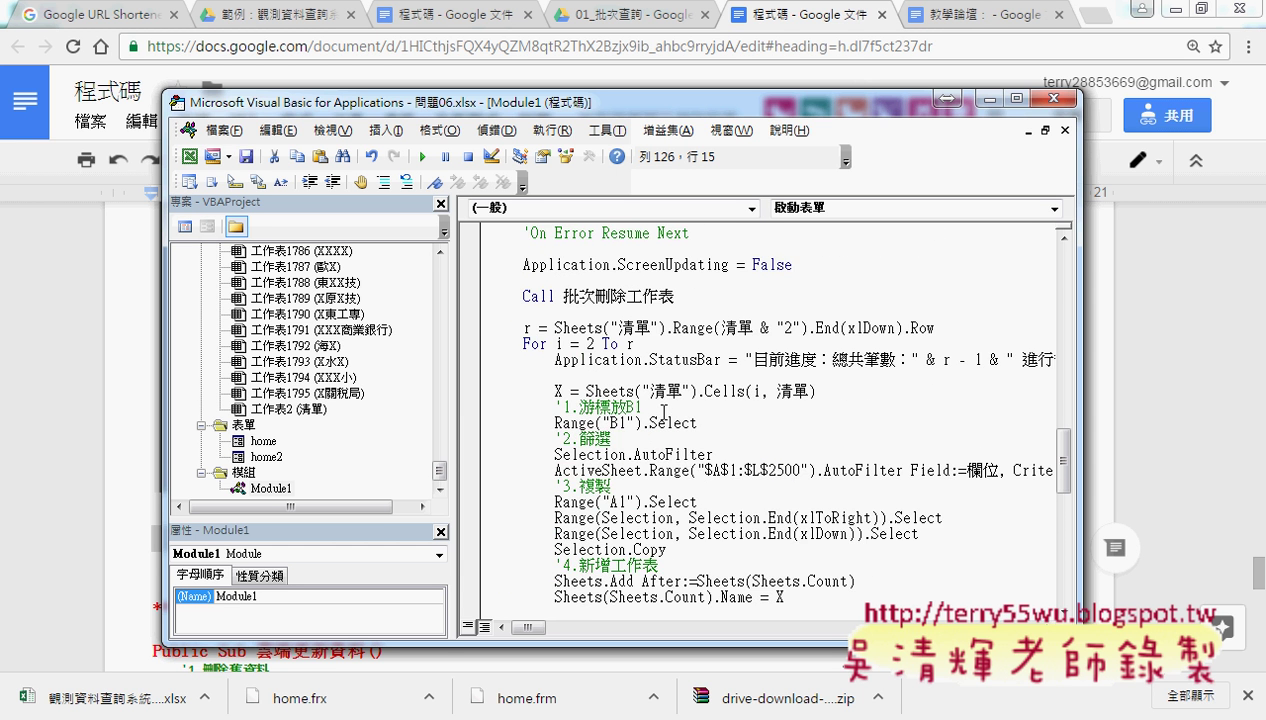
{"action": "scroll", "coordinate": [663, 411], "scroll_direction": "up", "scroll_amount": 2}
{"action": "left_click", "coordinate": [587, 312]}
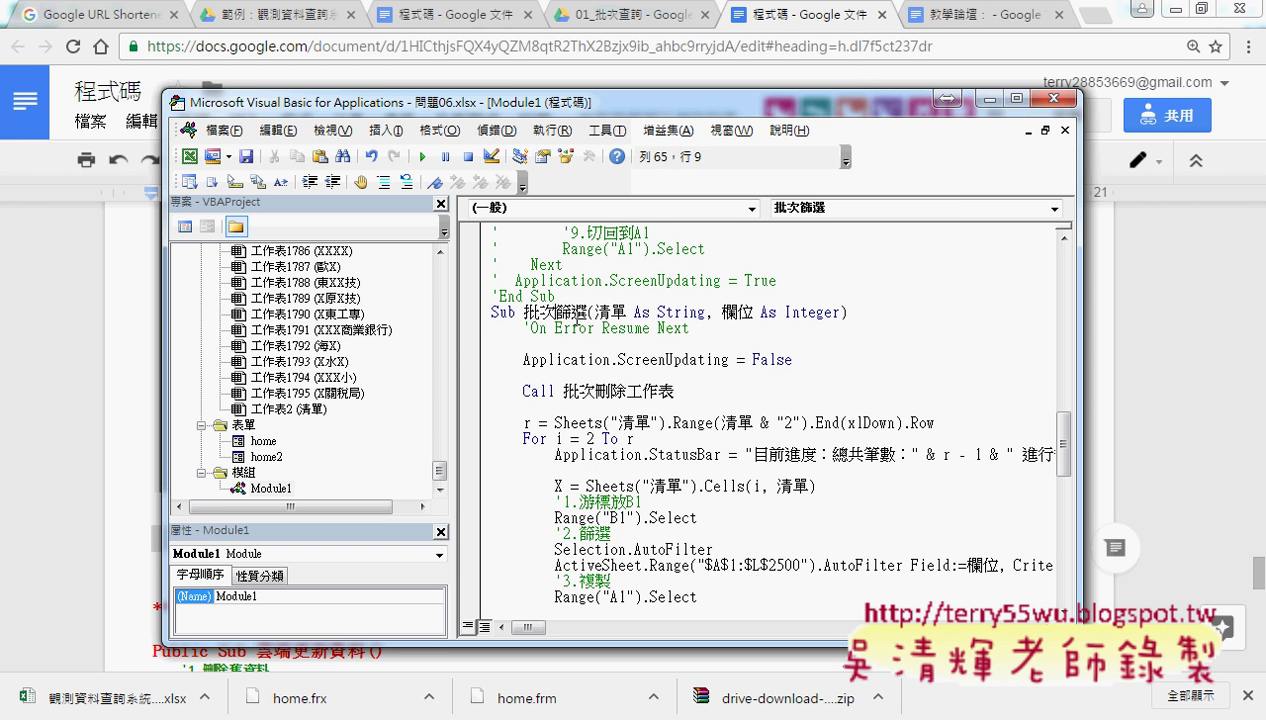
{"action": "scroll", "coordinate": [640, 368], "scroll_direction": "down", "scroll_amount": 3}
{"action": "scroll", "coordinate": [643, 369], "scroll_direction": "down", "scroll_amount": 5}
{"action": "scroll", "coordinate": [642, 371], "scroll_direction": "down", "scroll_amount": 3}
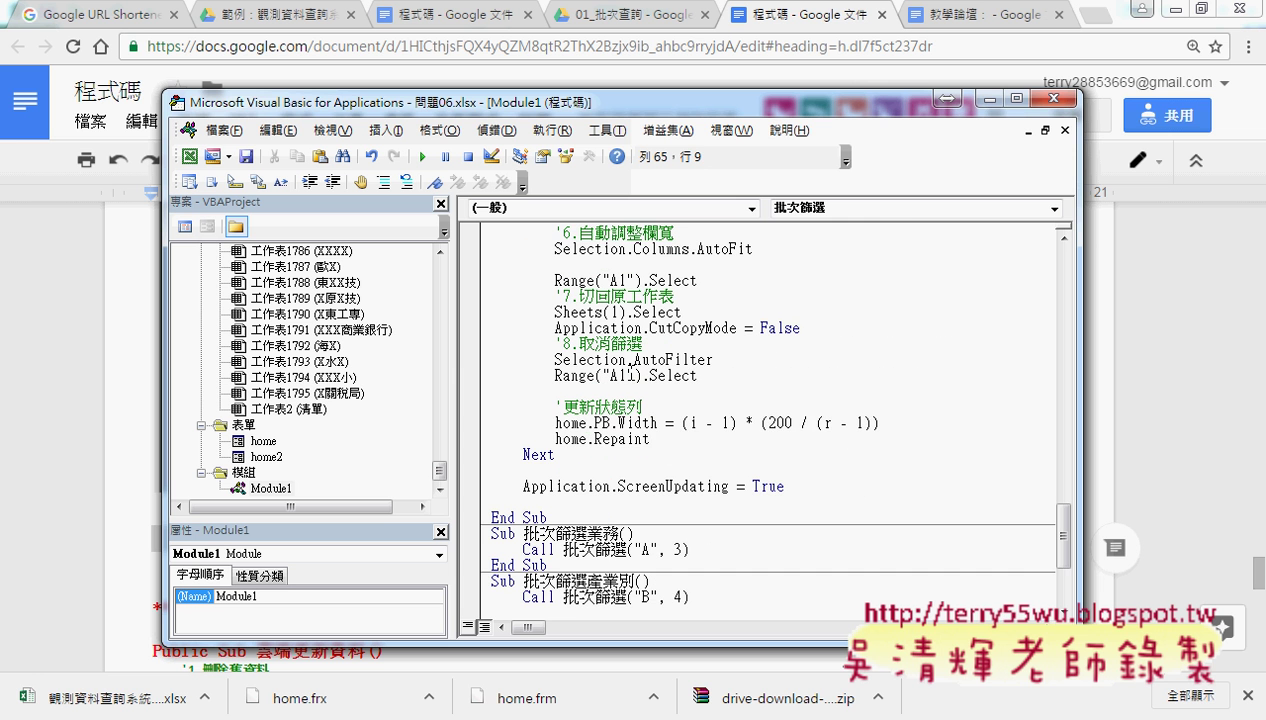
Replace the loop's progress-bar lines with the pasted home.PB.Width and home.Repaint lines, indented
{"action": "left_click", "coordinate": [524, 456]}
{"action": "left_click_drag", "start_coordinate": [652, 440], "coordinate": [473, 428]}
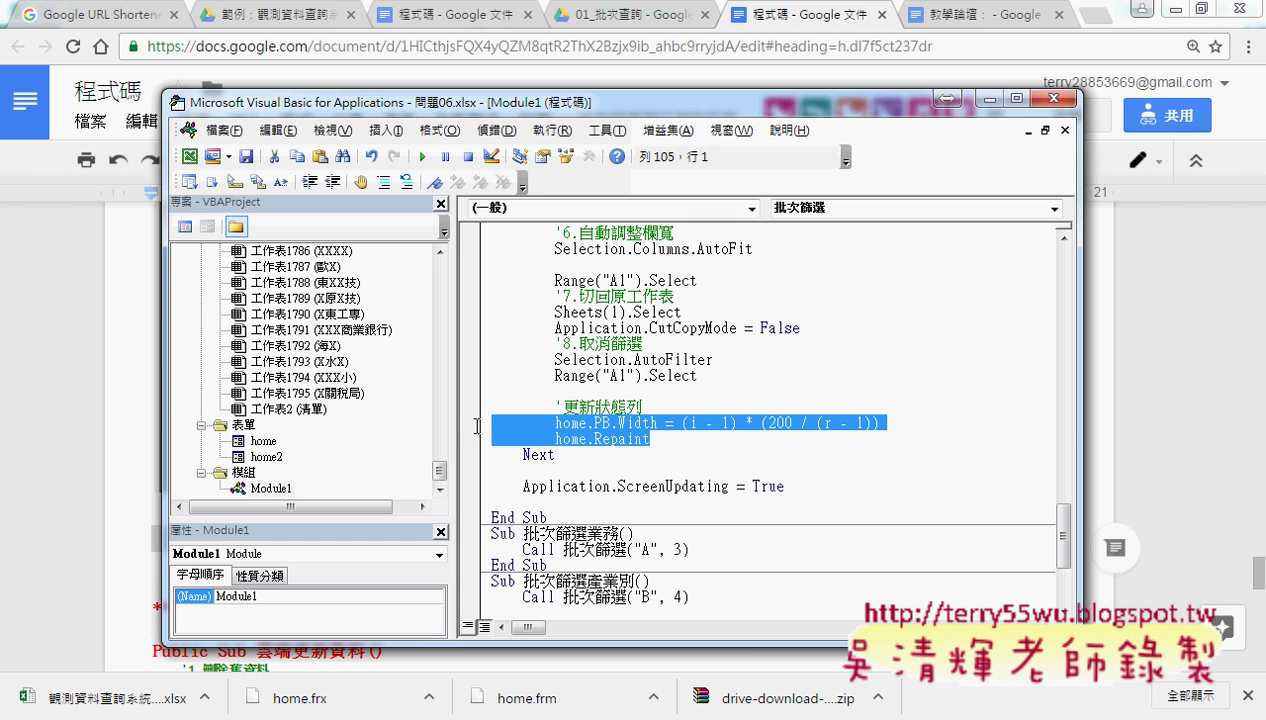
{"action": "key", "text": "Delete"}
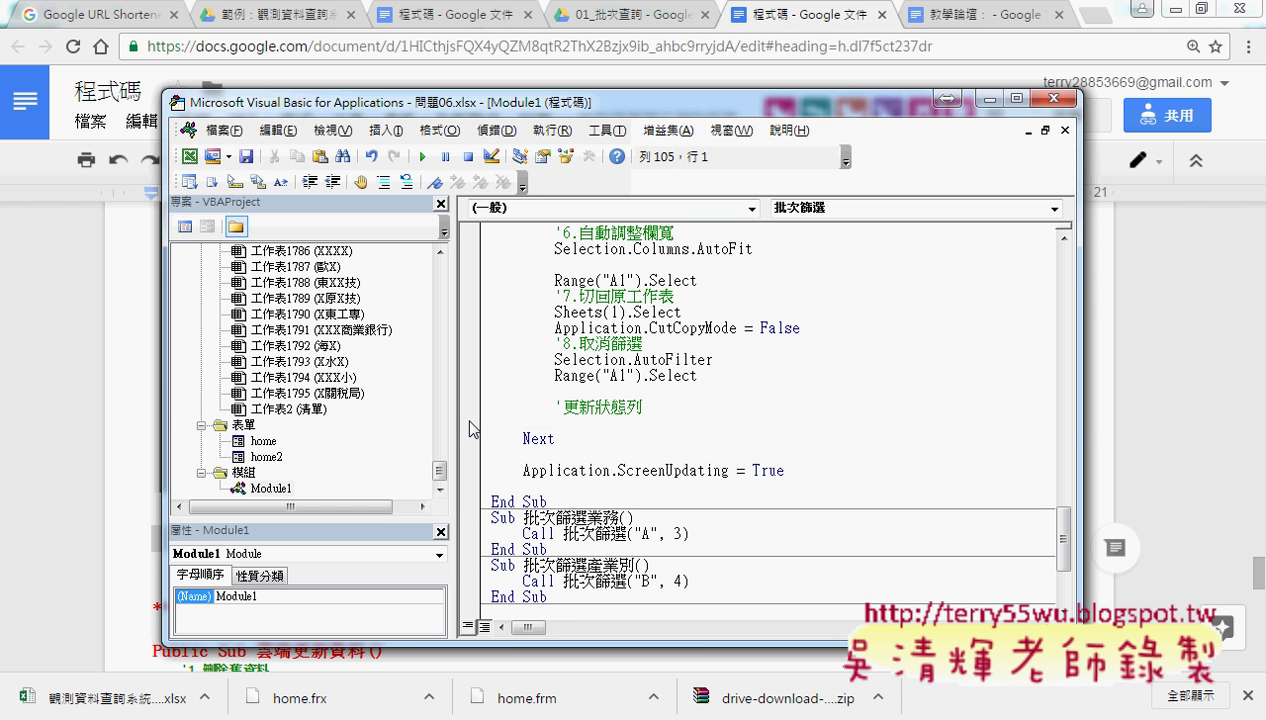
{"action": "key", "text": "ctrl+v"}
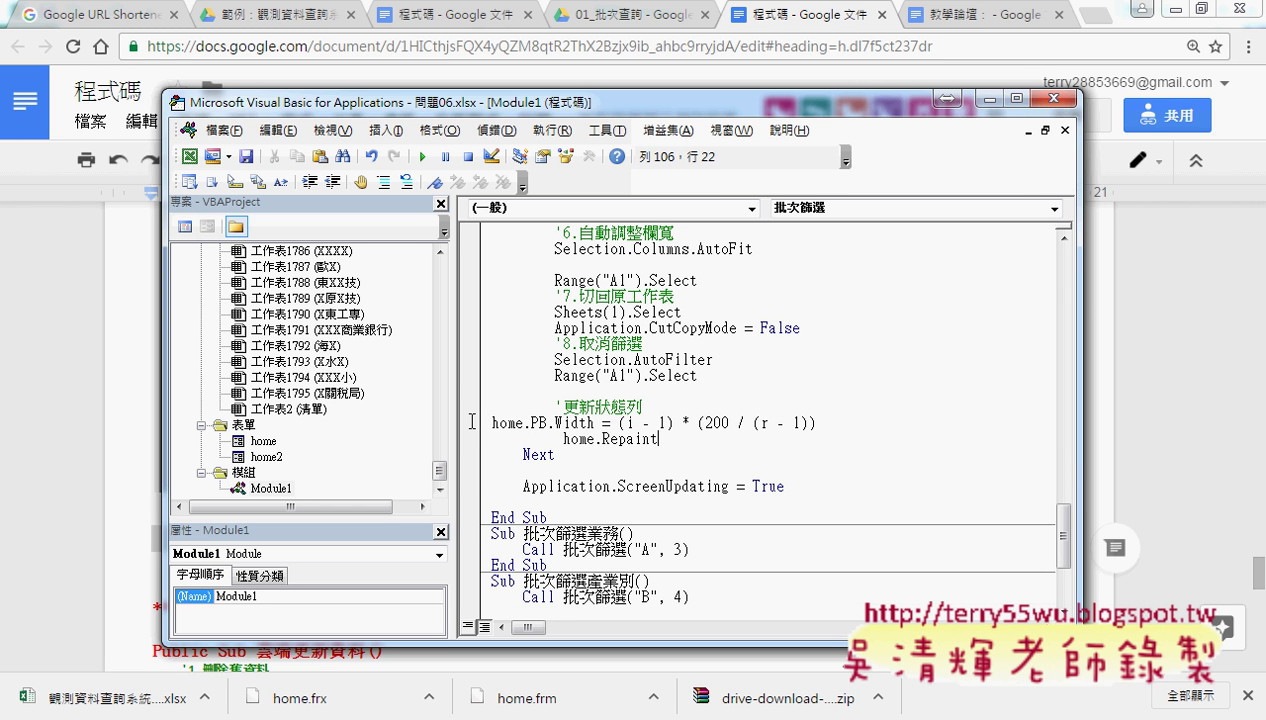
{"action": "left_click", "coordinate": [492, 424]}
{"action": "key", "text": "Tab"}
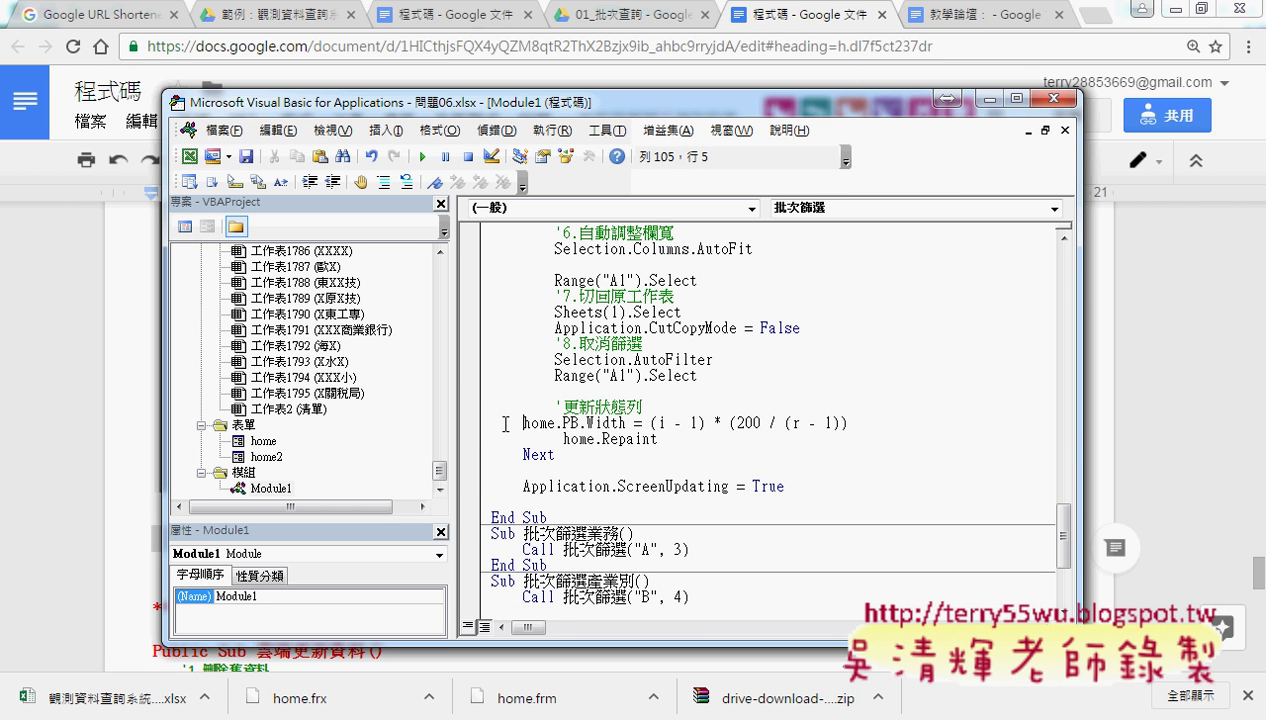
{"action": "key", "text": "Tab"}
{"action": "key", "text": "Down"}
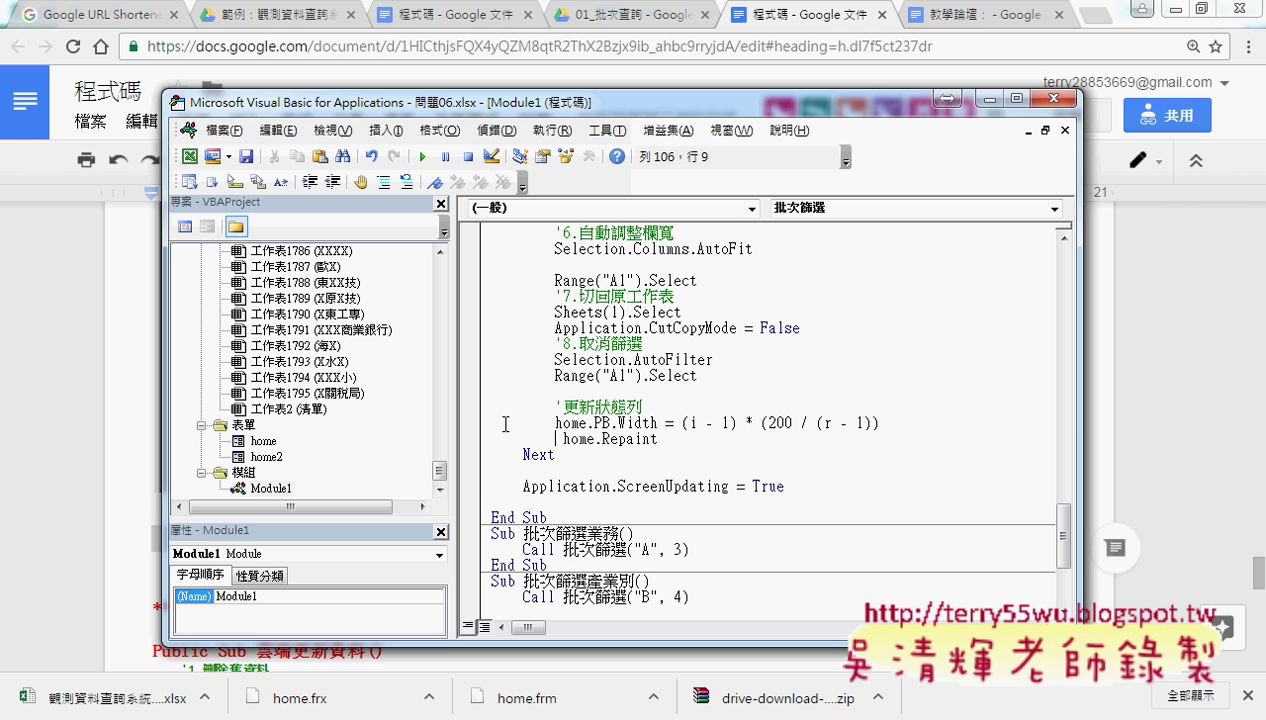
{"action": "key", "text": "Delete"}
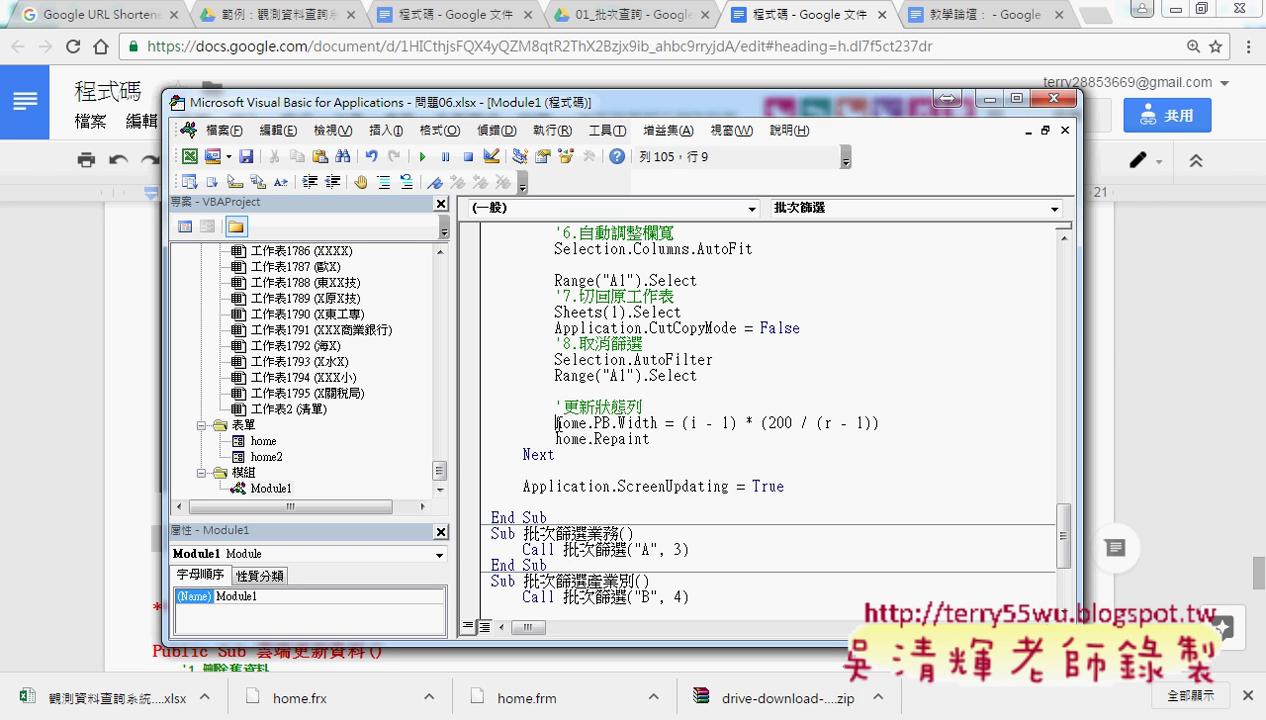
Change home to home2 on both the PB.Width and Repaint lines
{"action": "left_click_drag", "start_coordinate": [556, 422], "coordinate": [586, 422]}
{"action": "left_click", "coordinate": [587, 422]}
{"action": "type", "text": "2"}
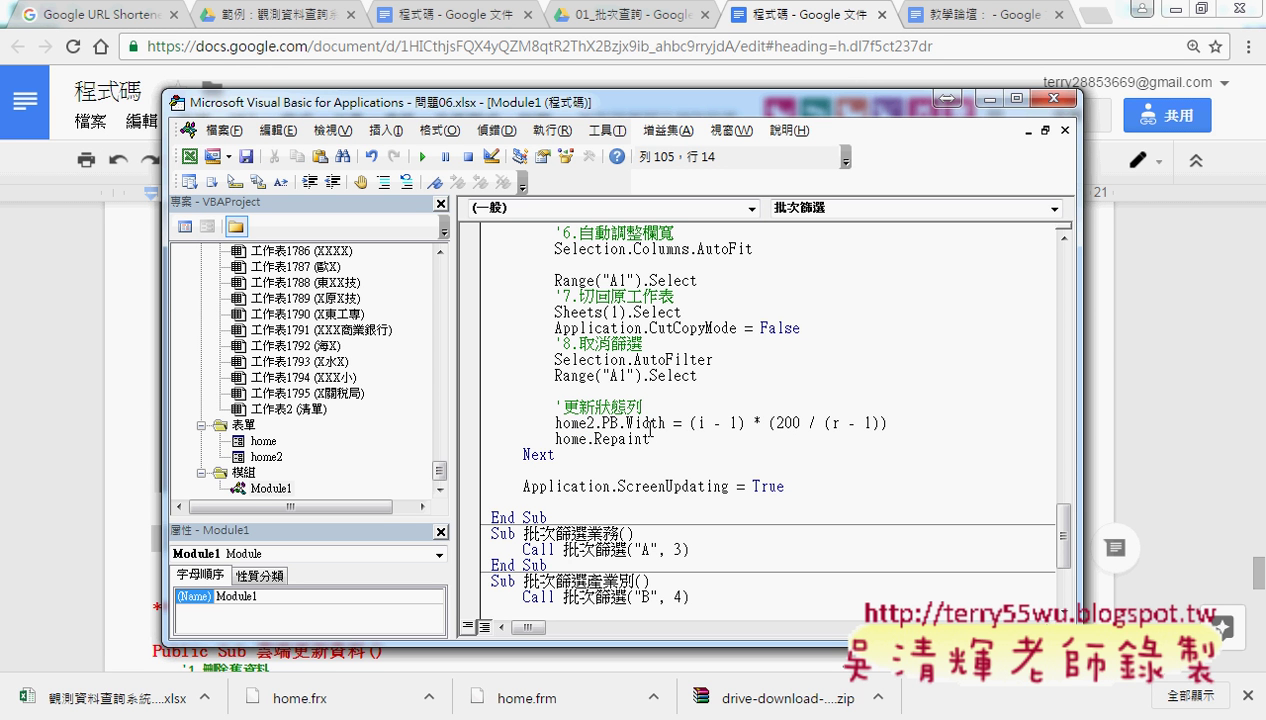
{"action": "key", "text": "Down"}
{"action": "key", "text": "Left"}
{"action": "type", "text": "2"}
{"action": "left_click_drag", "start_coordinate": [595, 423], "coordinate": [556, 423]}
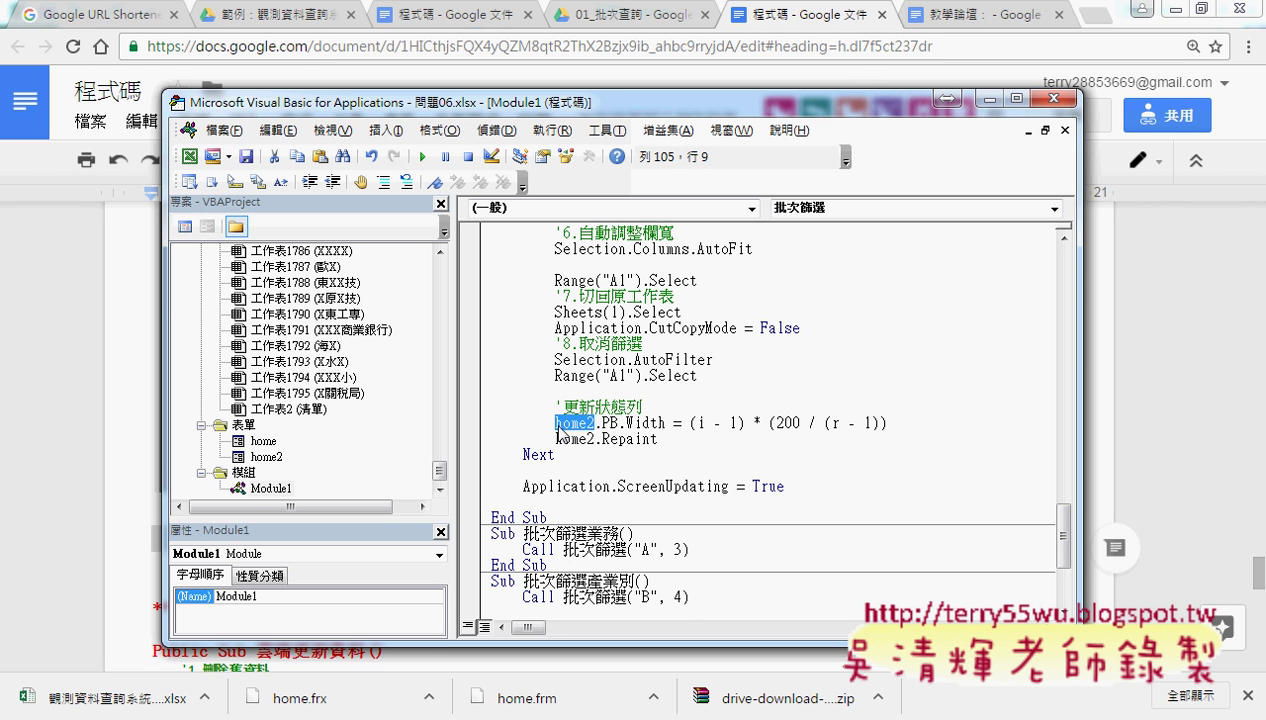
{"action": "left_click_drag", "start_coordinate": [602, 423], "coordinate": [620, 424]}
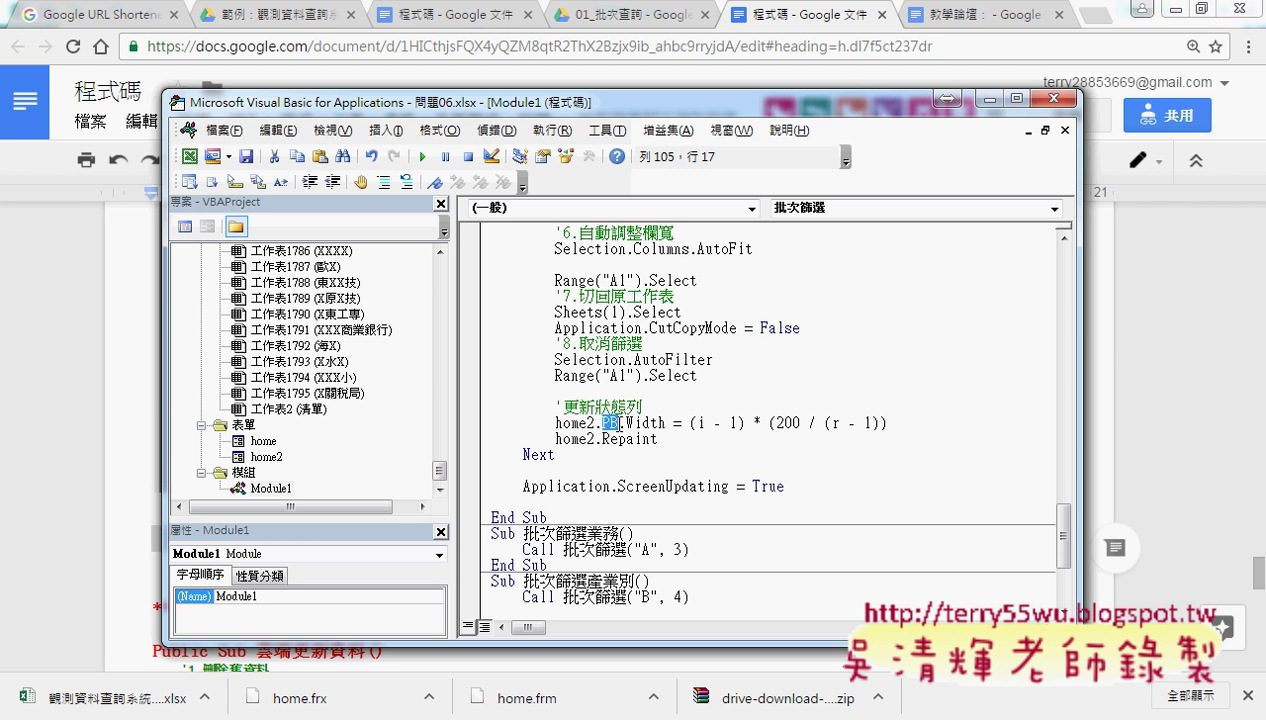
{"action": "left_click_drag", "start_coordinate": [617, 424], "coordinate": [666, 424]}
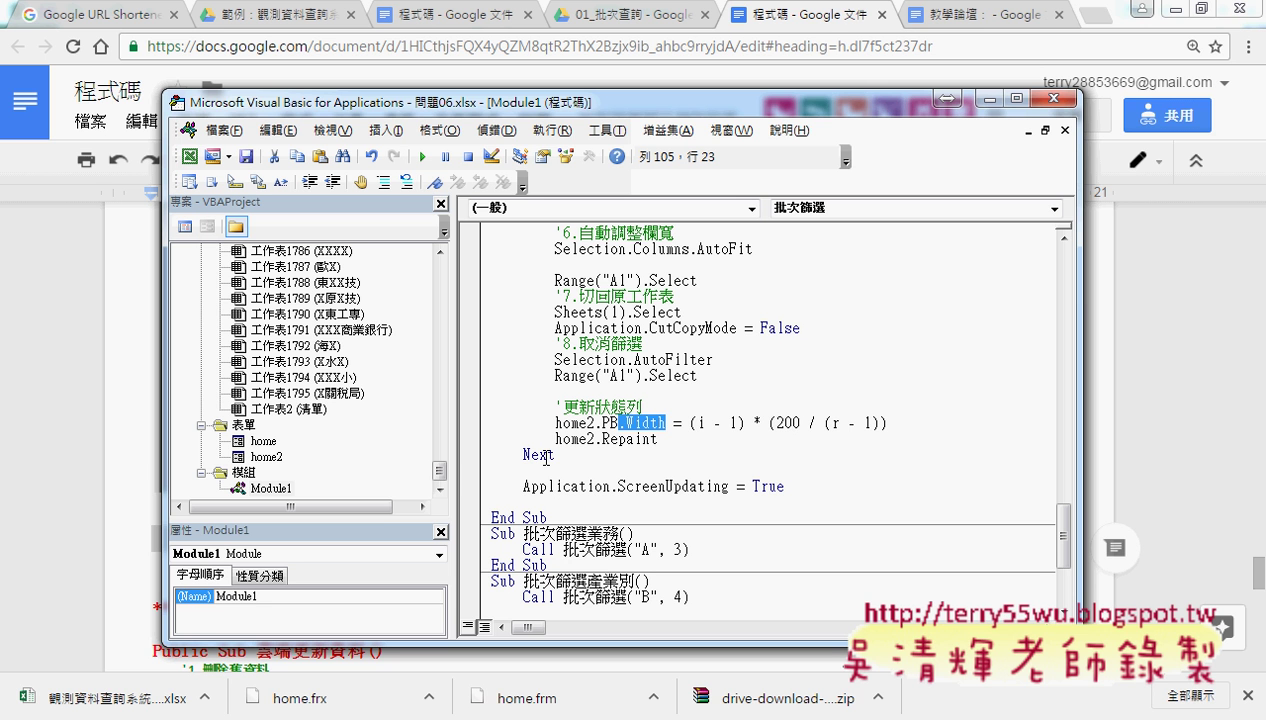
{"action": "left_click_drag", "start_coordinate": [744, 420], "coordinate": [681, 421]}
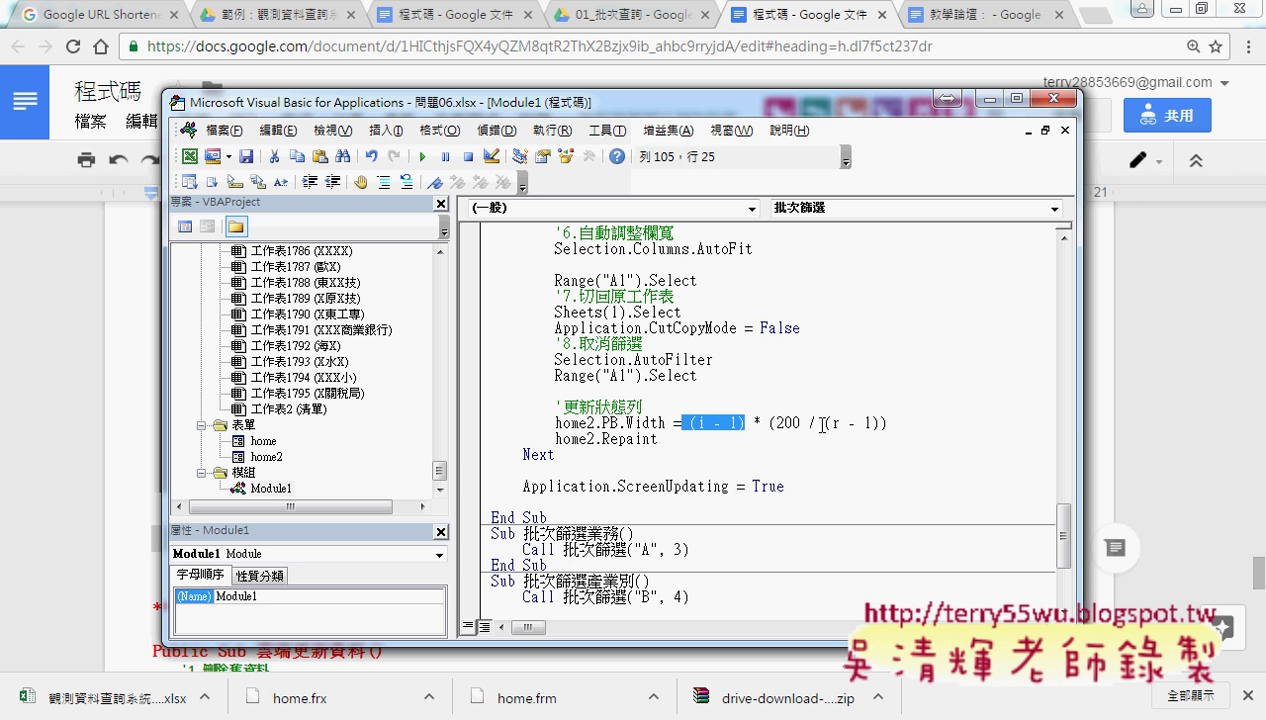
{"action": "left_click_drag", "start_coordinate": [823, 423], "coordinate": [878, 428]}
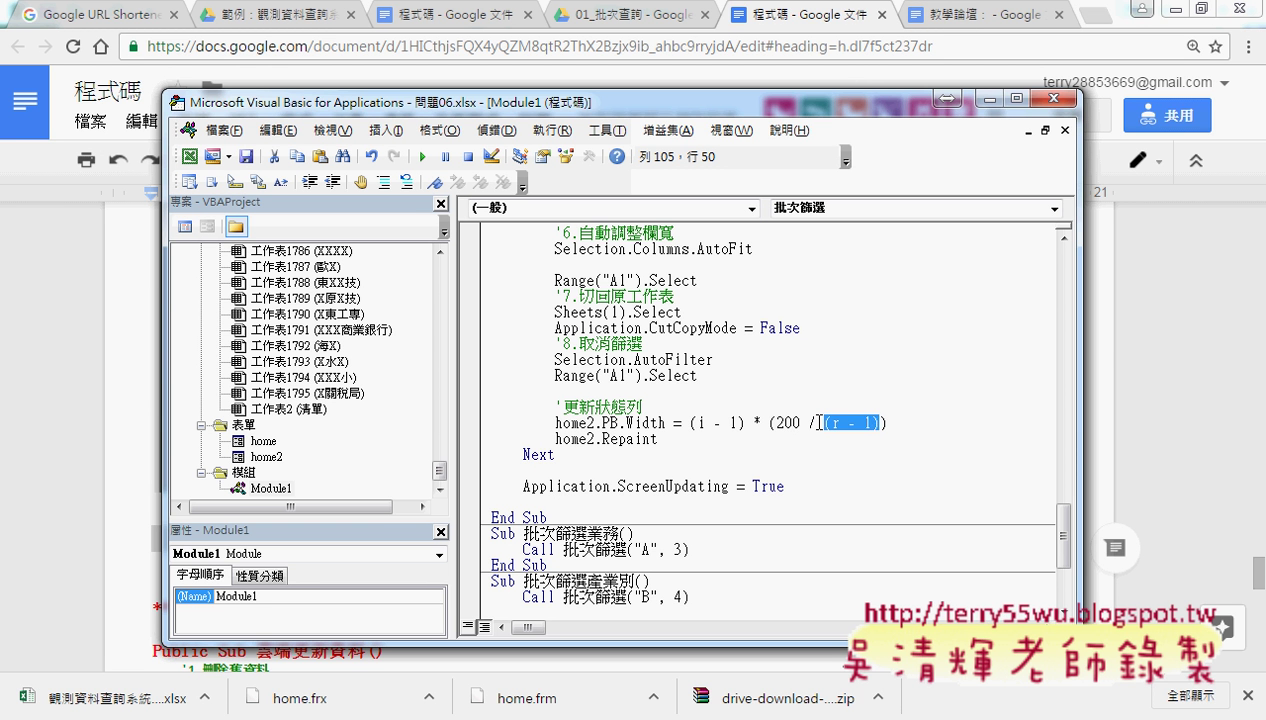
{"action": "left_click_drag", "start_coordinate": [801, 423], "coordinate": [778, 425]}
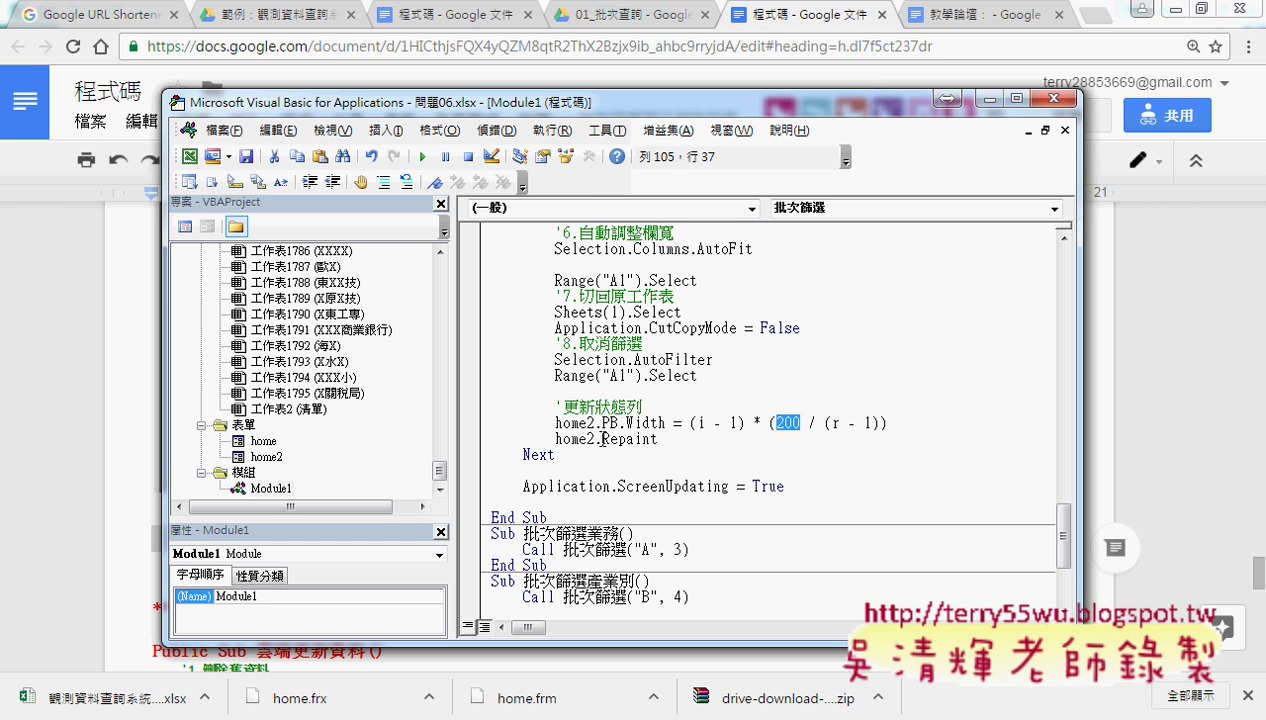
{"action": "left_click_drag", "start_coordinate": [602, 439], "coordinate": [656, 442]}
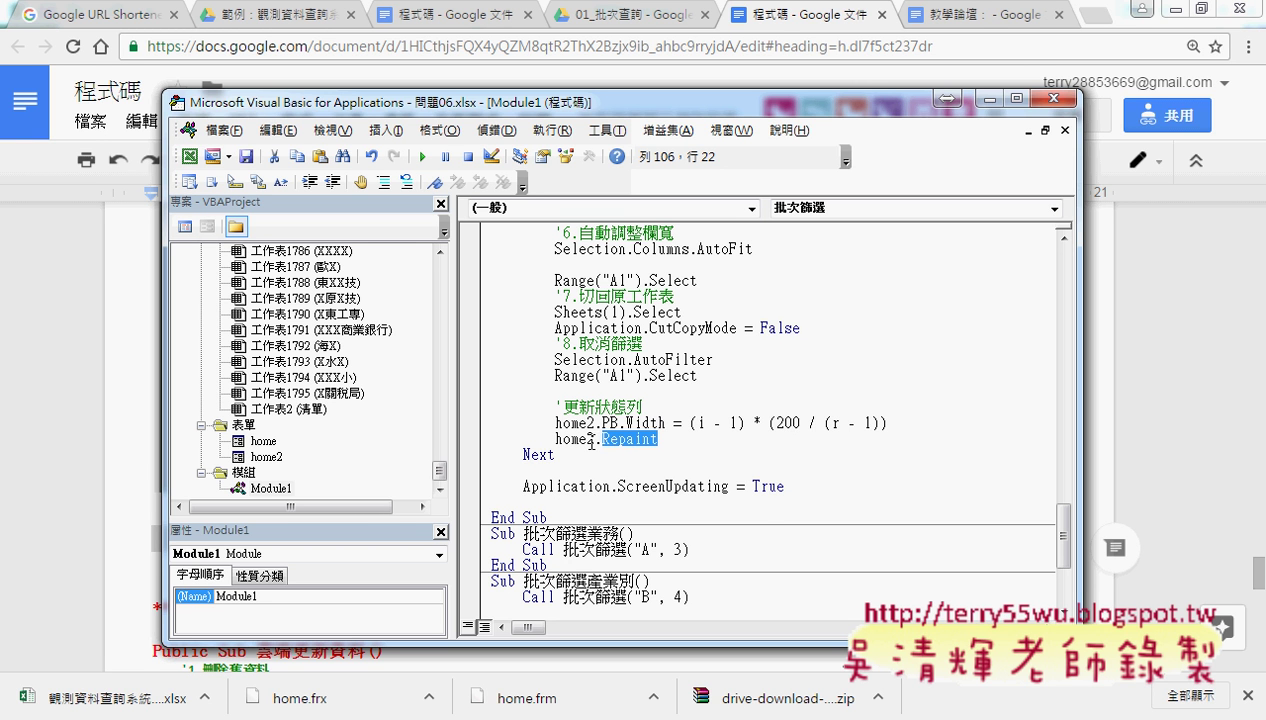
{"action": "left_click_drag", "start_coordinate": [595, 439], "coordinate": [662, 439]}
{"action": "type", "text": "."}
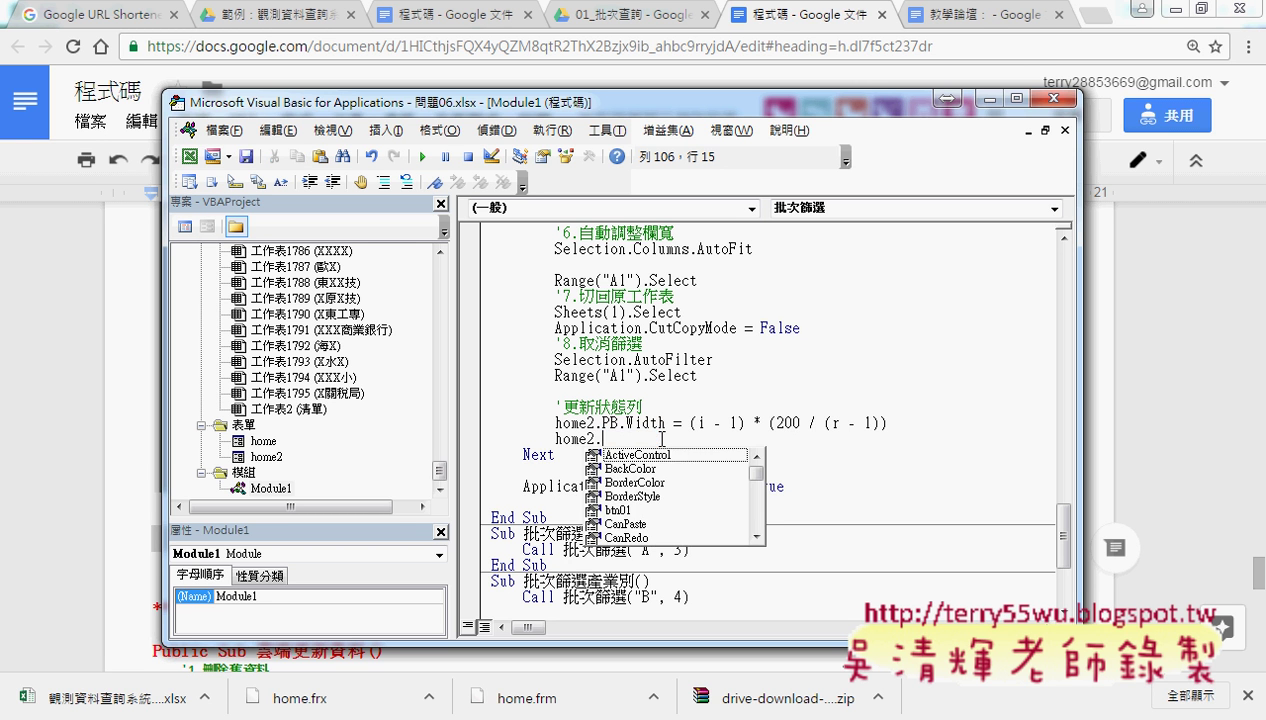
{"action": "type", "text": "re"}
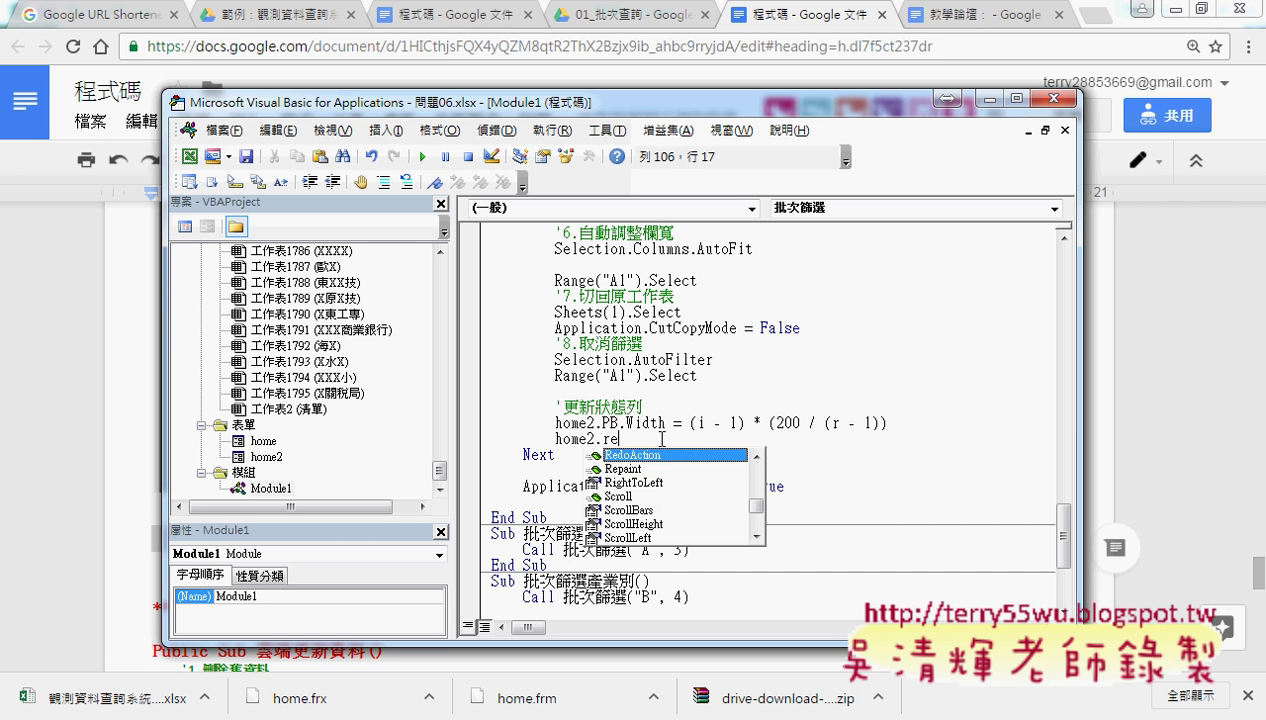
{"action": "key", "text": "Down"}
{"action": "key", "text": "Tab"}
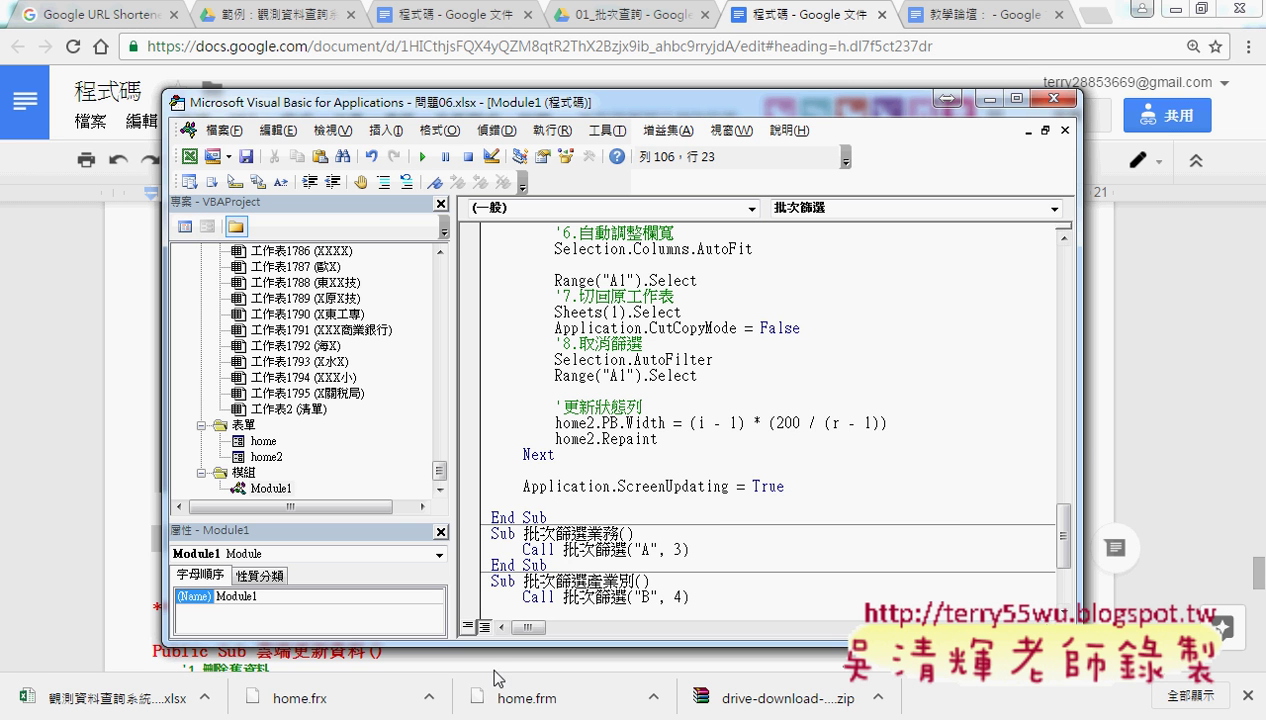
Run the chosen macro from the Macros list and minimize Chrome to reach the workbook
{"action": "mouse_move", "coordinate": [360, 700]}
{"action": "left_click", "coordinate": [421, 157]}
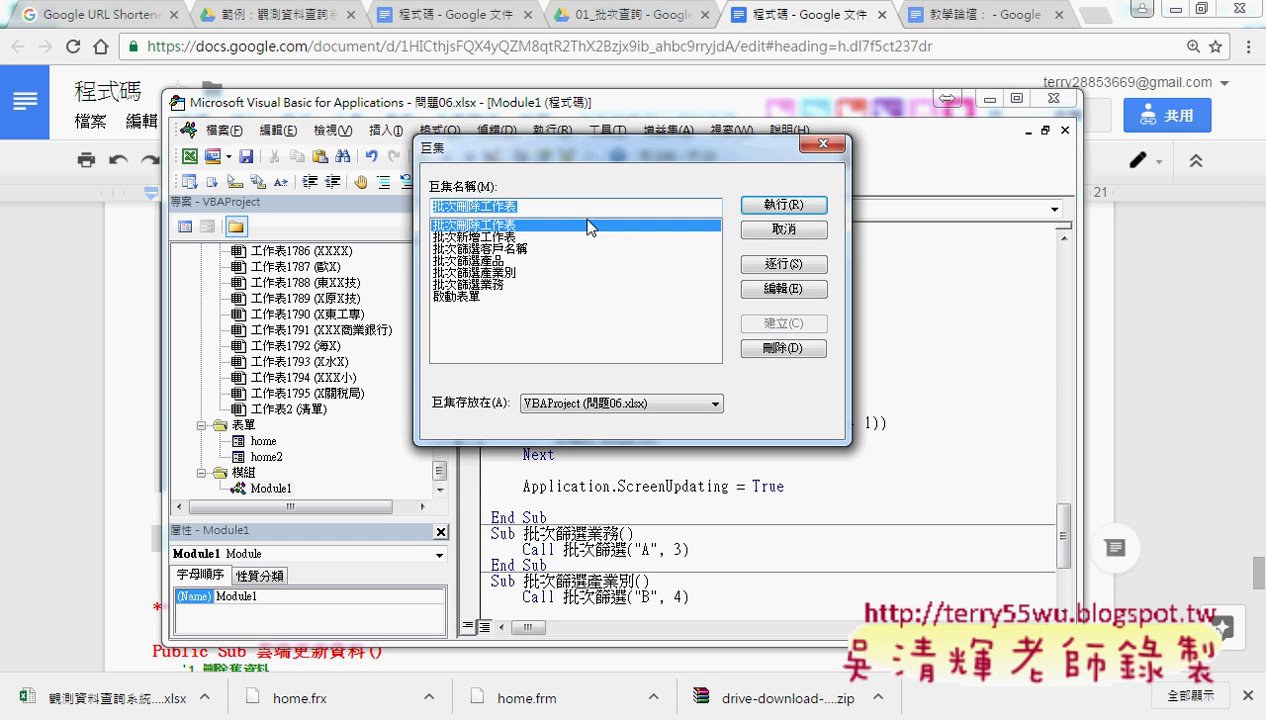
{"action": "left_click", "coordinate": [782, 204]}
{"action": "left_click", "coordinate": [1176, 12]}
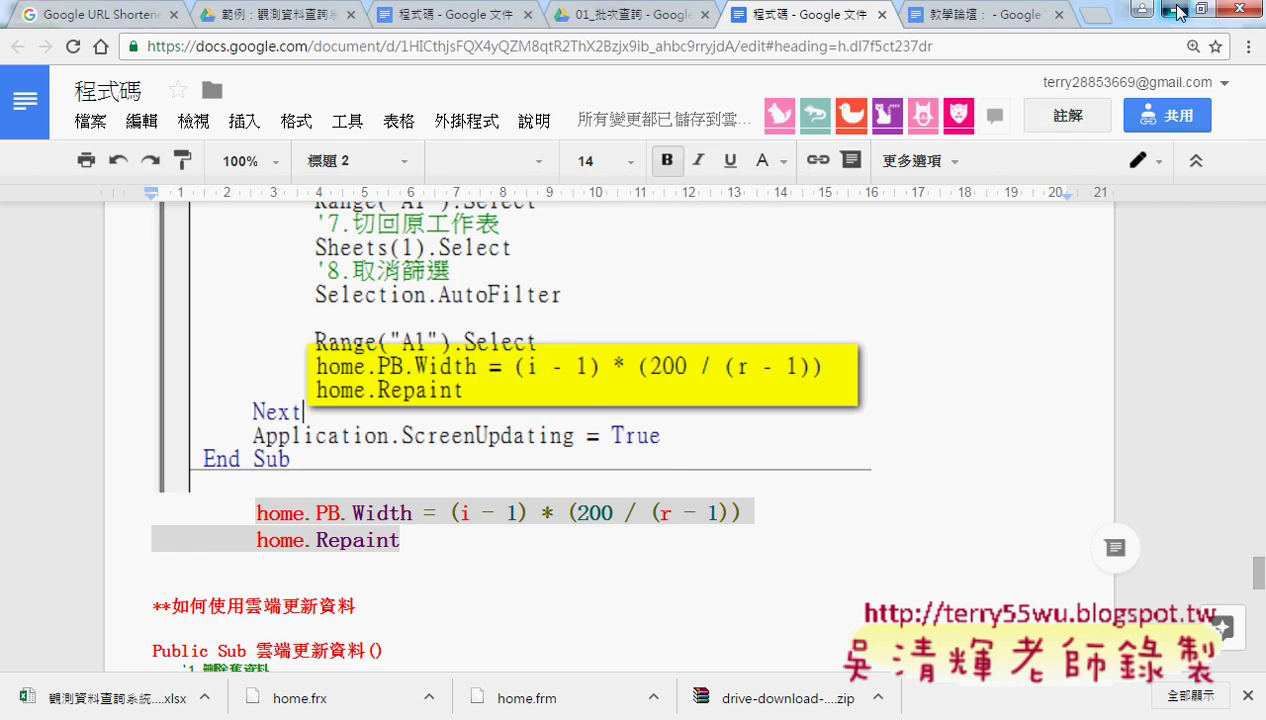
{"action": "left_click", "coordinate": [1138, 598]}
Launch the 快速分類 form and run filtering by 業務, then by 產業別
{"action": "left_click", "coordinate": [1106, 518]}
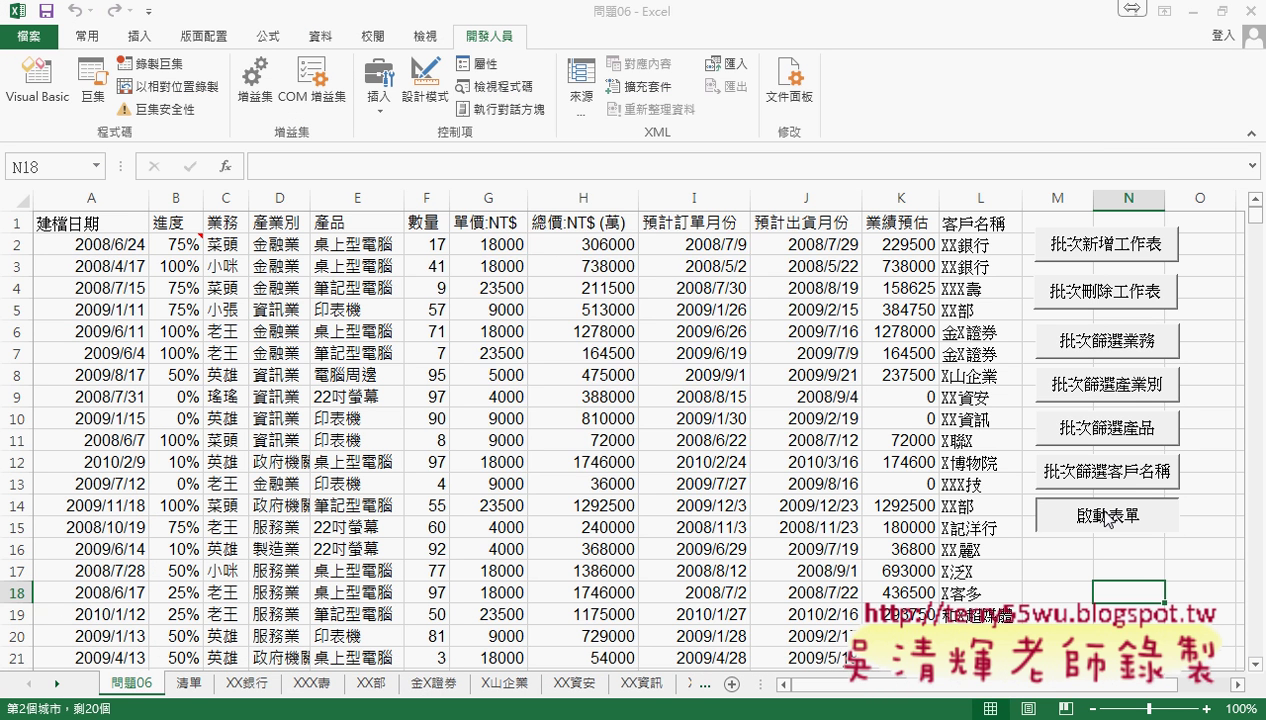
{"action": "left_click", "coordinate": [745, 338]}
{"action": "left_click", "coordinate": [701, 393]}
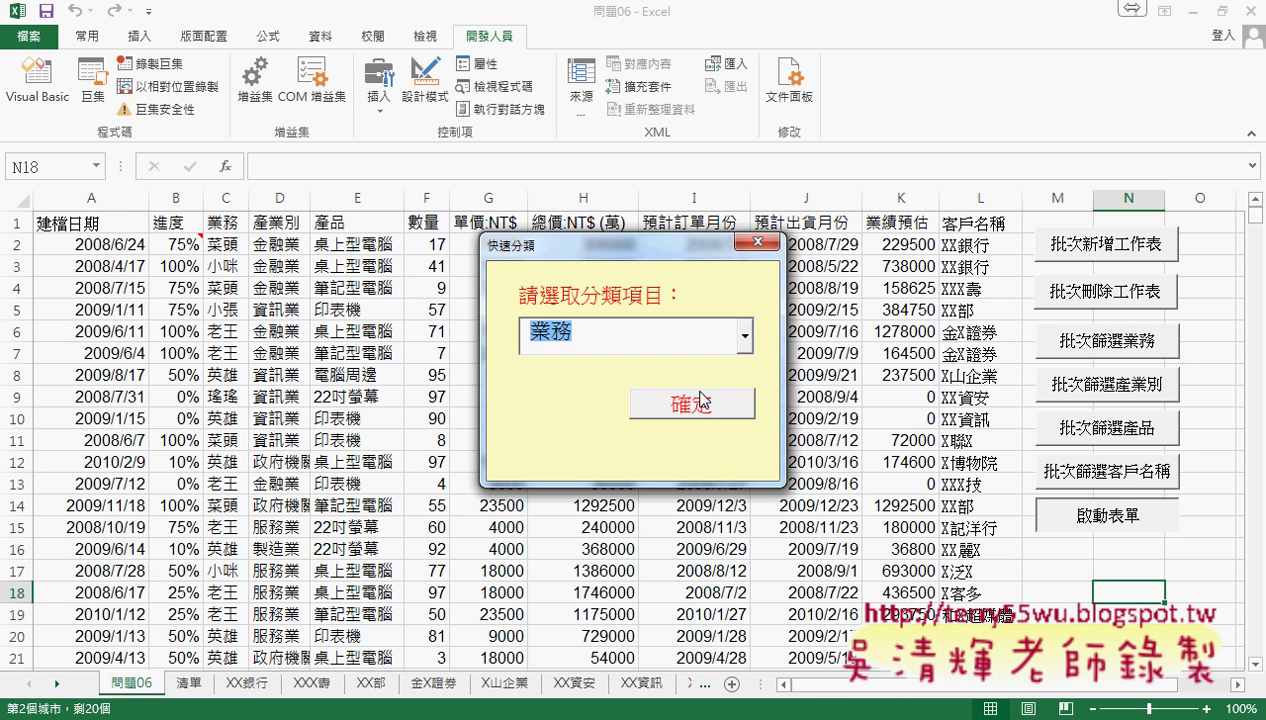
{"action": "left_click", "coordinate": [722, 410]}
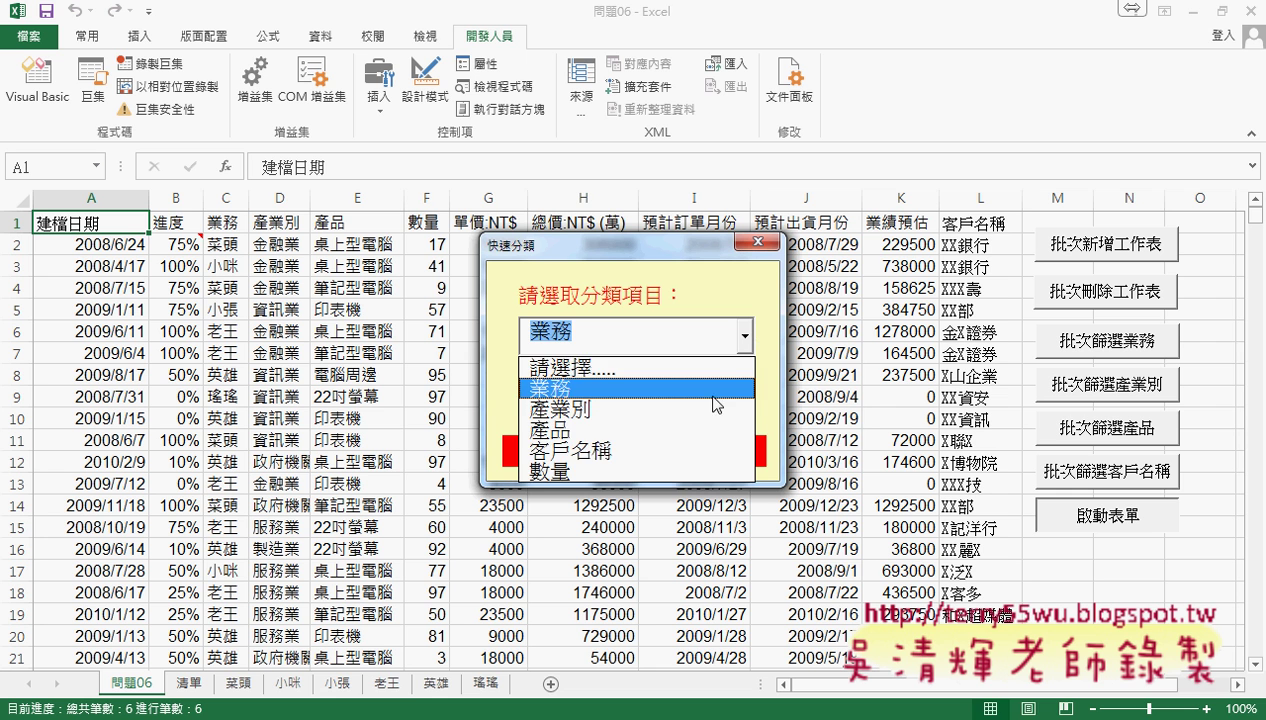
{"action": "left_click", "coordinate": [716, 410]}
{"action": "left_click", "coordinate": [716, 412]}
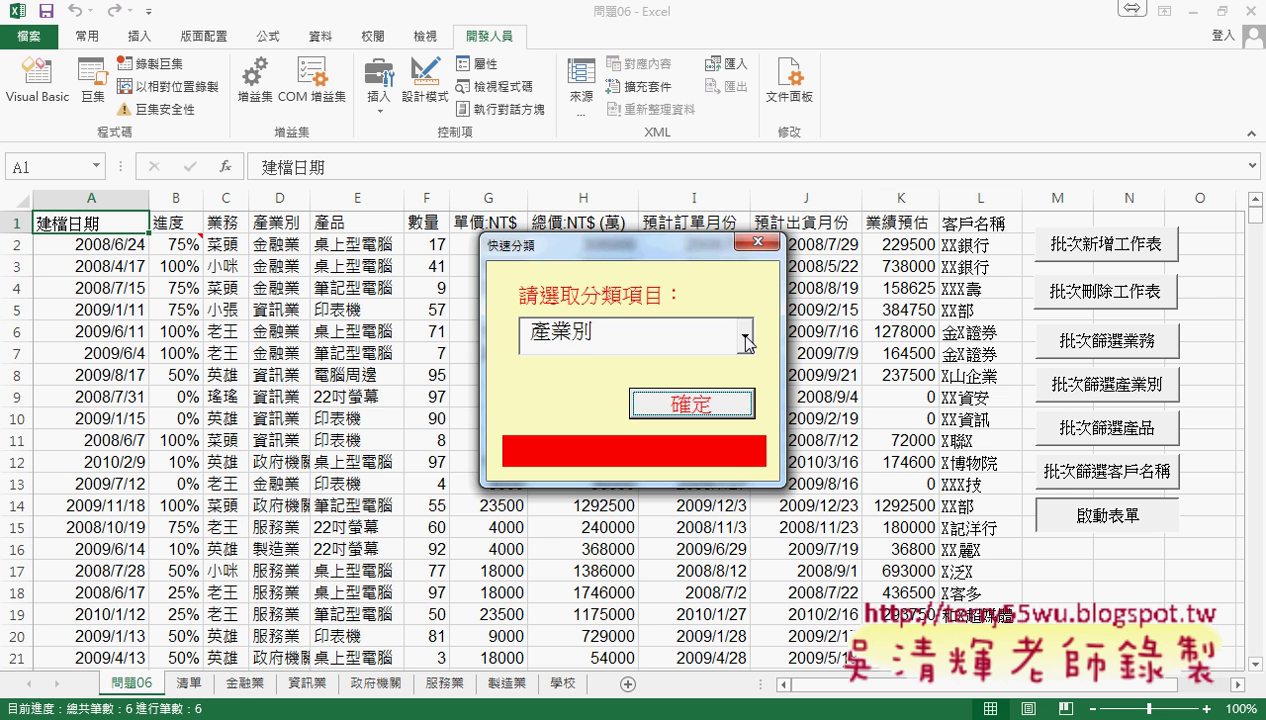
Filter by 客戶名稱 as the red progress bar fills, then close the form
{"action": "left_click", "coordinate": [746, 341]}
{"action": "left_click", "coordinate": [674, 459]}
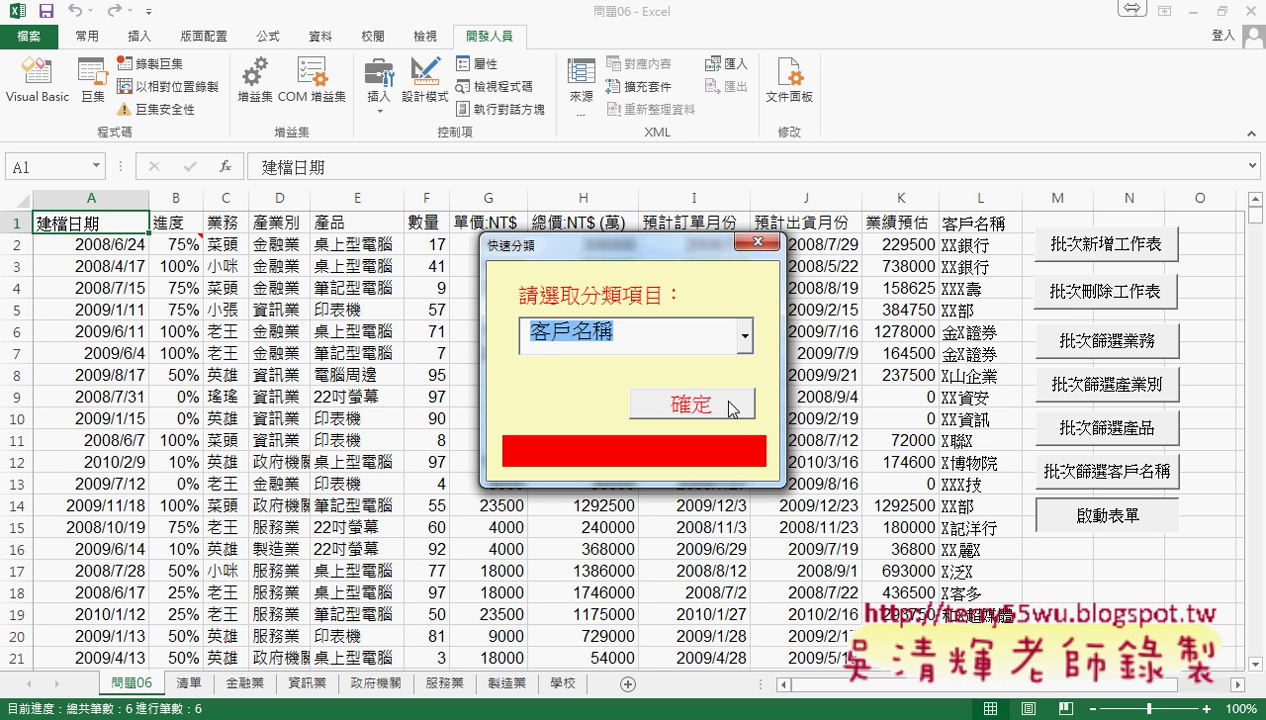
{"action": "left_click", "coordinate": [732, 407]}
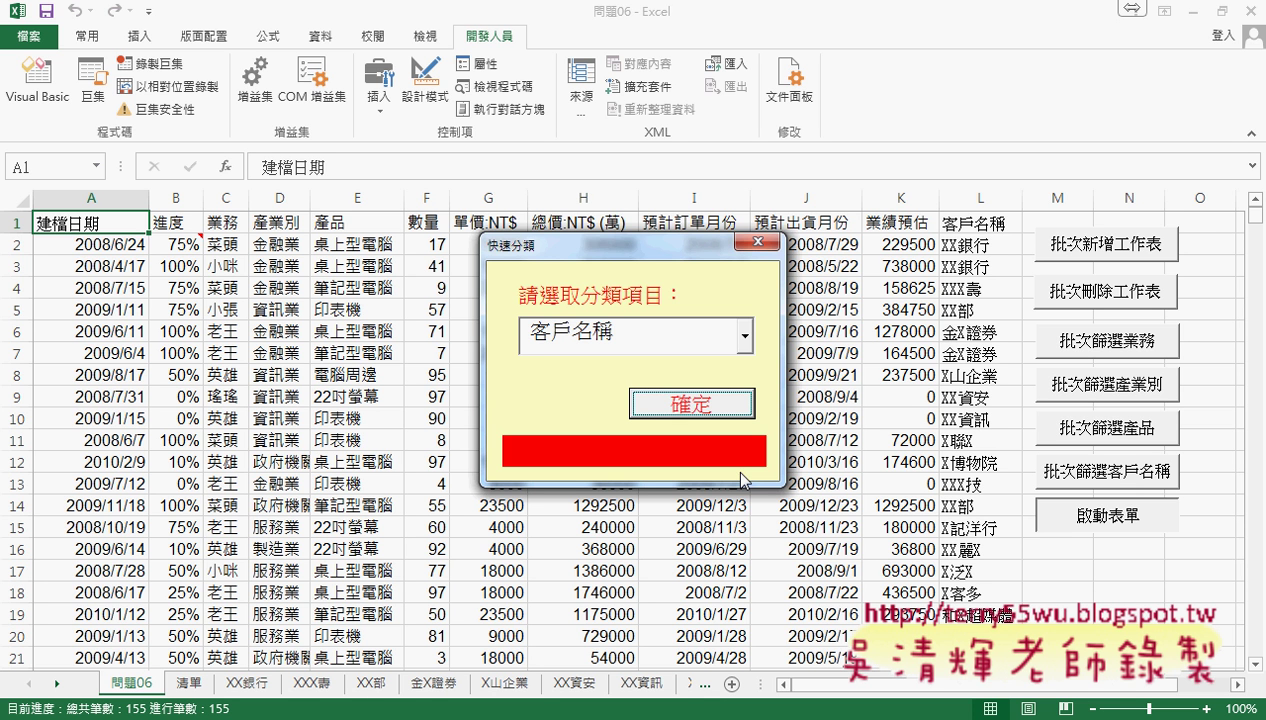
{"action": "left_click", "coordinate": [757, 241]}
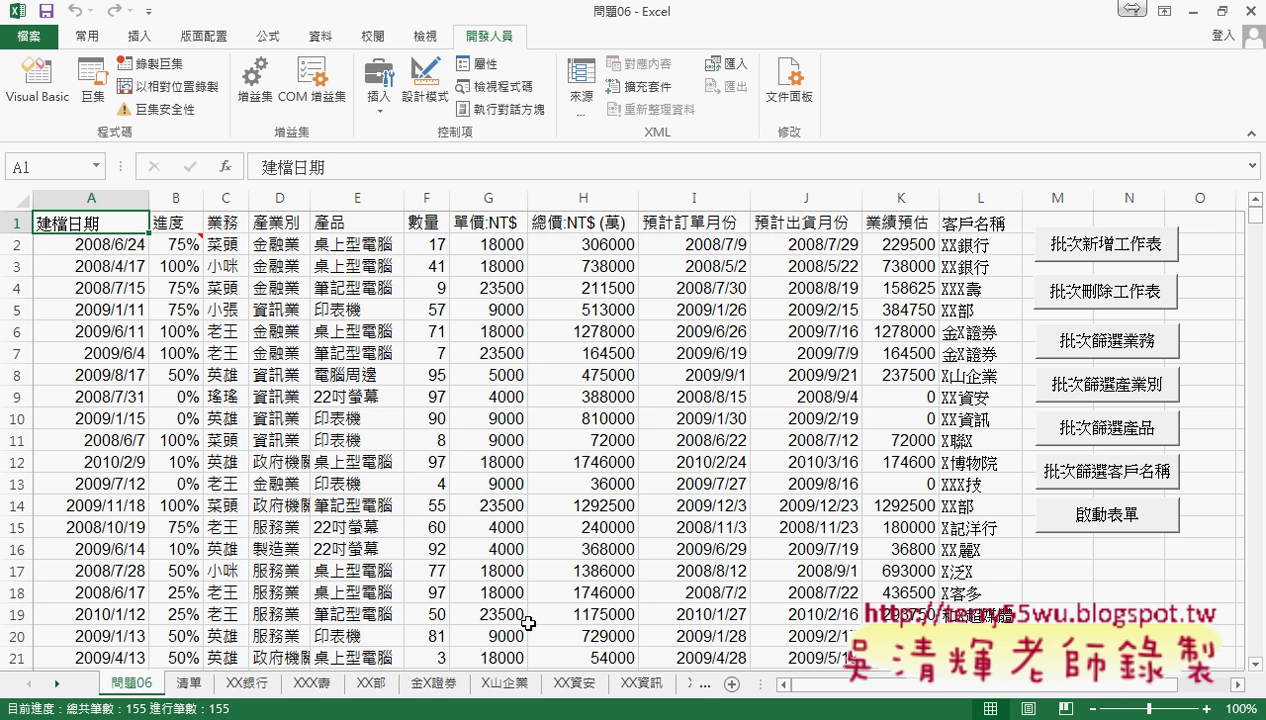
{"action": "key", "text": "alt+Tab"}
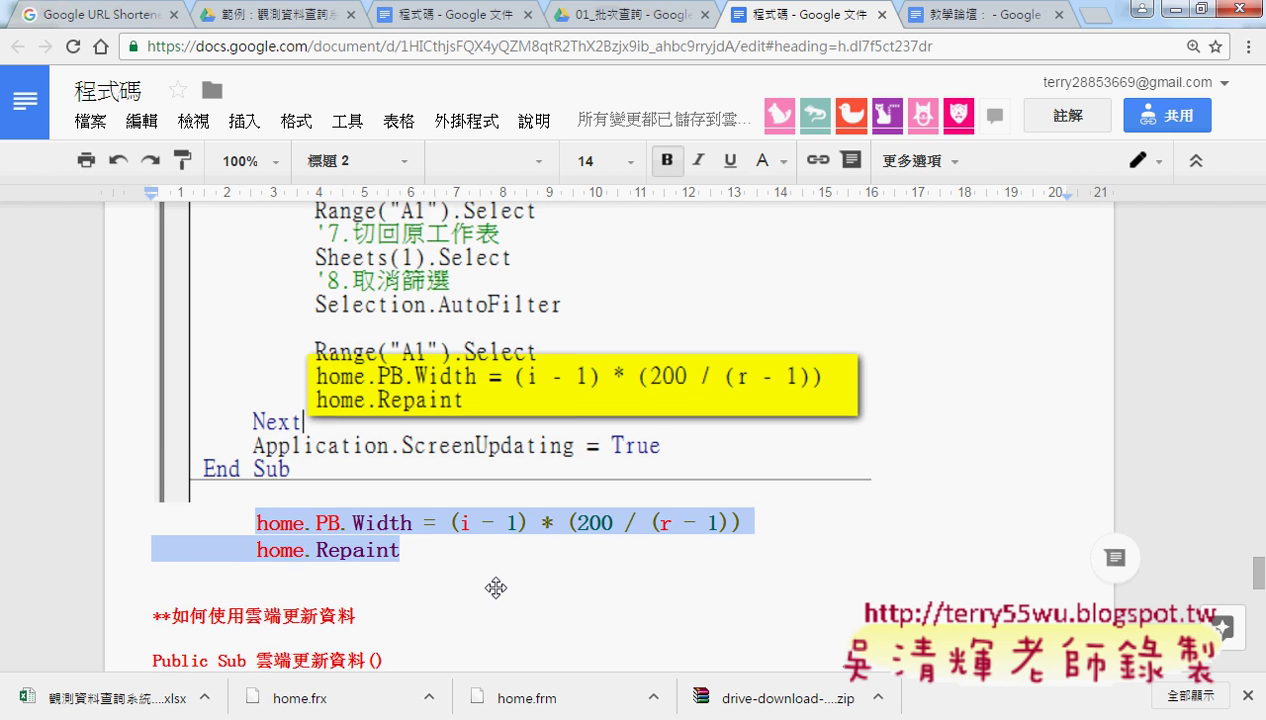
{"action": "scroll", "coordinate": [496, 587], "scroll_direction": "up", "scroll_amount": 3}
{"action": "scroll", "coordinate": [496, 587], "scroll_direction": "up", "scroll_amount": 1}
{"action": "scroll", "coordinate": [496, 587], "scroll_direction": "up", "scroll_amount": 4}
{"action": "scroll", "coordinate": [496, 587], "scroll_direction": "up", "scroll_amount": 1}
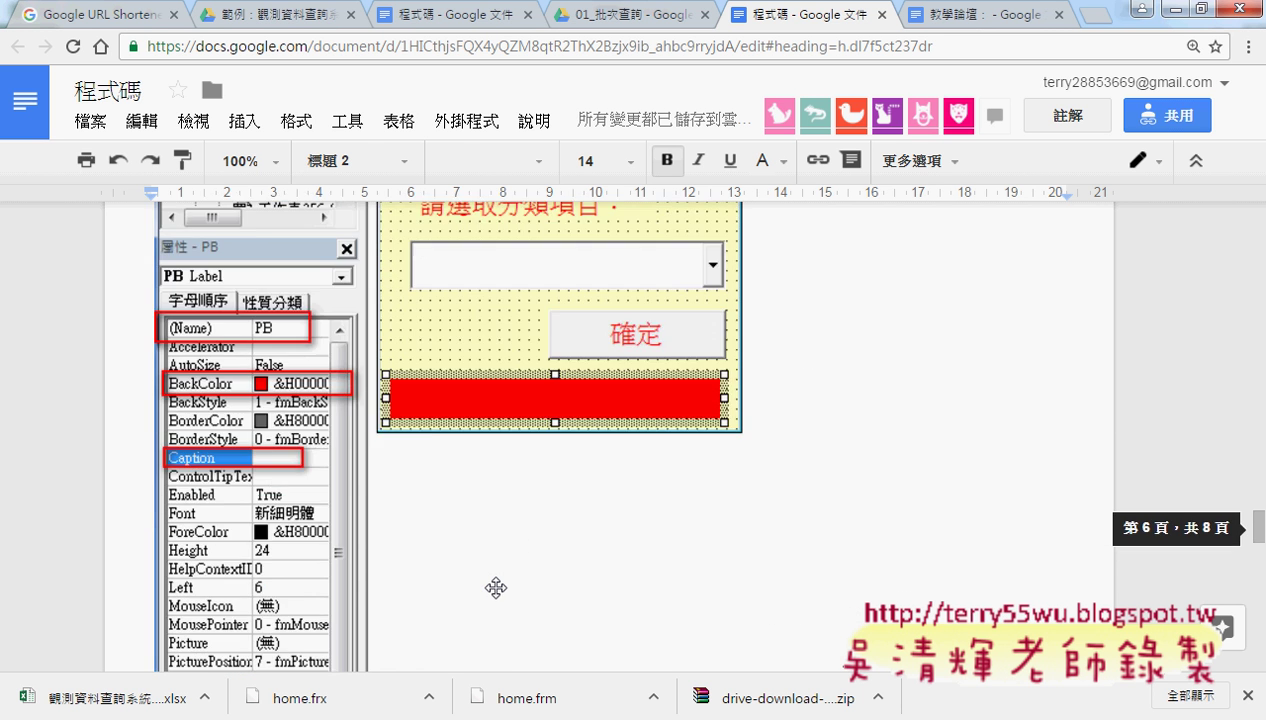
{"action": "scroll", "coordinate": [496, 587], "scroll_direction": "up", "scroll_amount": 1}
{"action": "scroll", "coordinate": [496, 587], "scroll_direction": "up", "scroll_amount": 1}
{"action": "scroll", "coordinate": [496, 587], "scroll_direction": "up", "scroll_amount": 1}
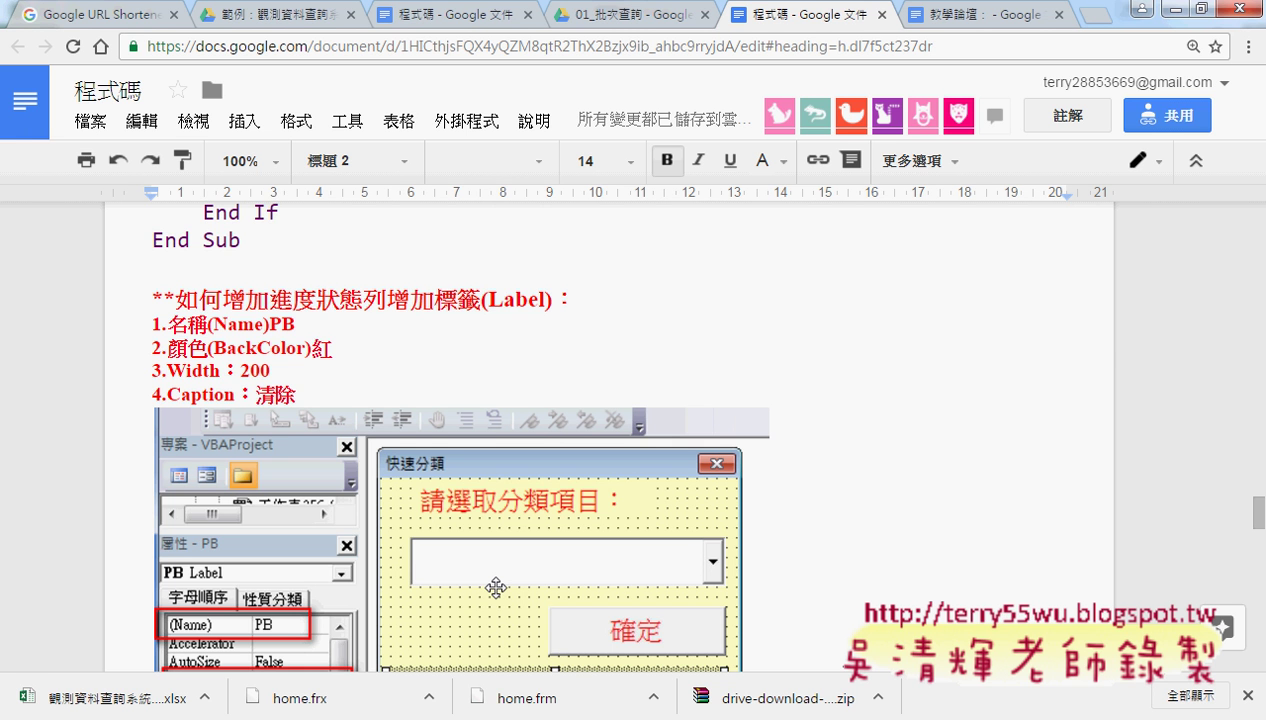
{"action": "scroll", "coordinate": [364, 642], "scroll_direction": "down", "scroll_amount": 2}
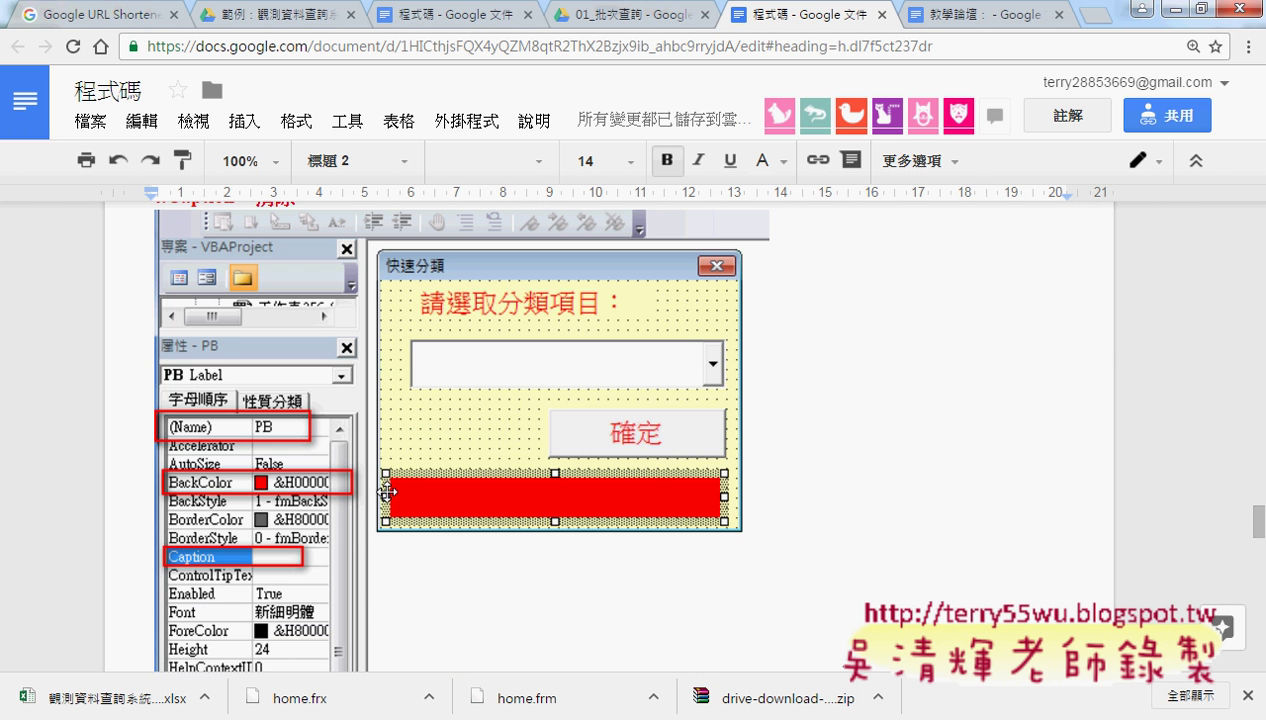
{"action": "scroll", "coordinate": [245, 516], "scroll_direction": "down", "scroll_amount": 3}
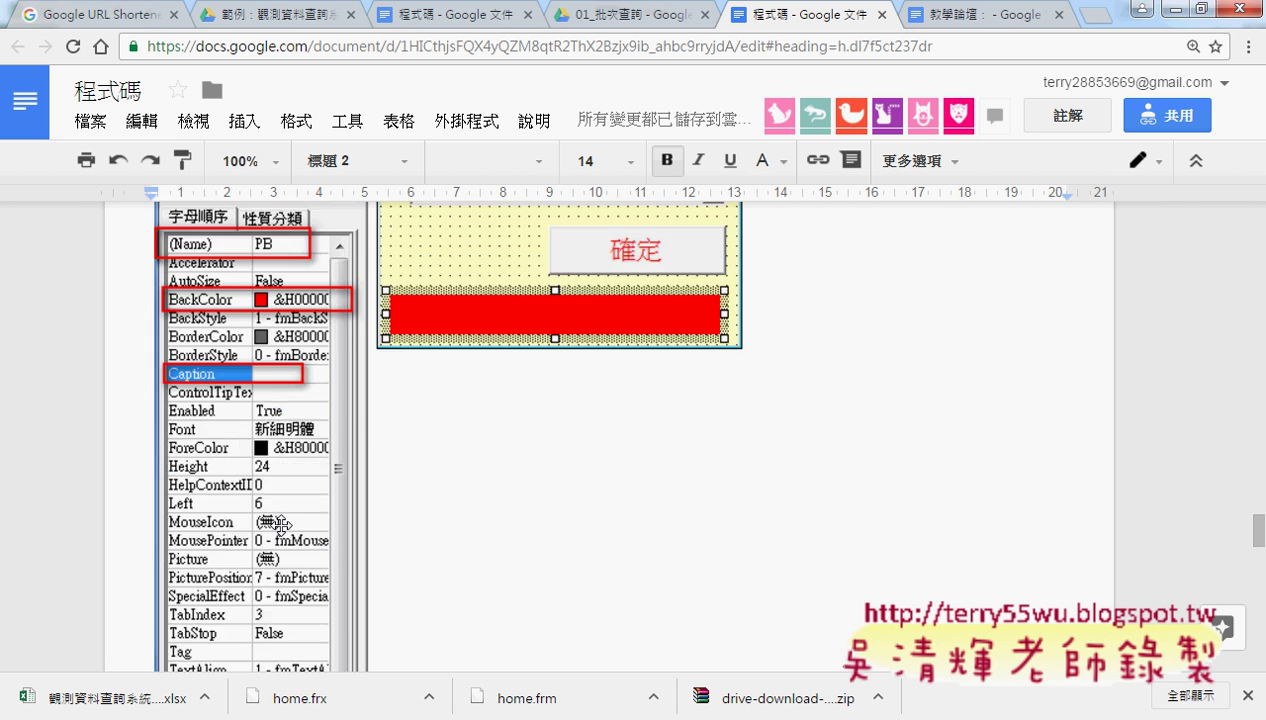
{"action": "scroll", "coordinate": [279, 522], "scroll_direction": "down", "scroll_amount": 2}
{"action": "scroll", "coordinate": [270, 450], "scroll_direction": "down", "scroll_amount": 1}
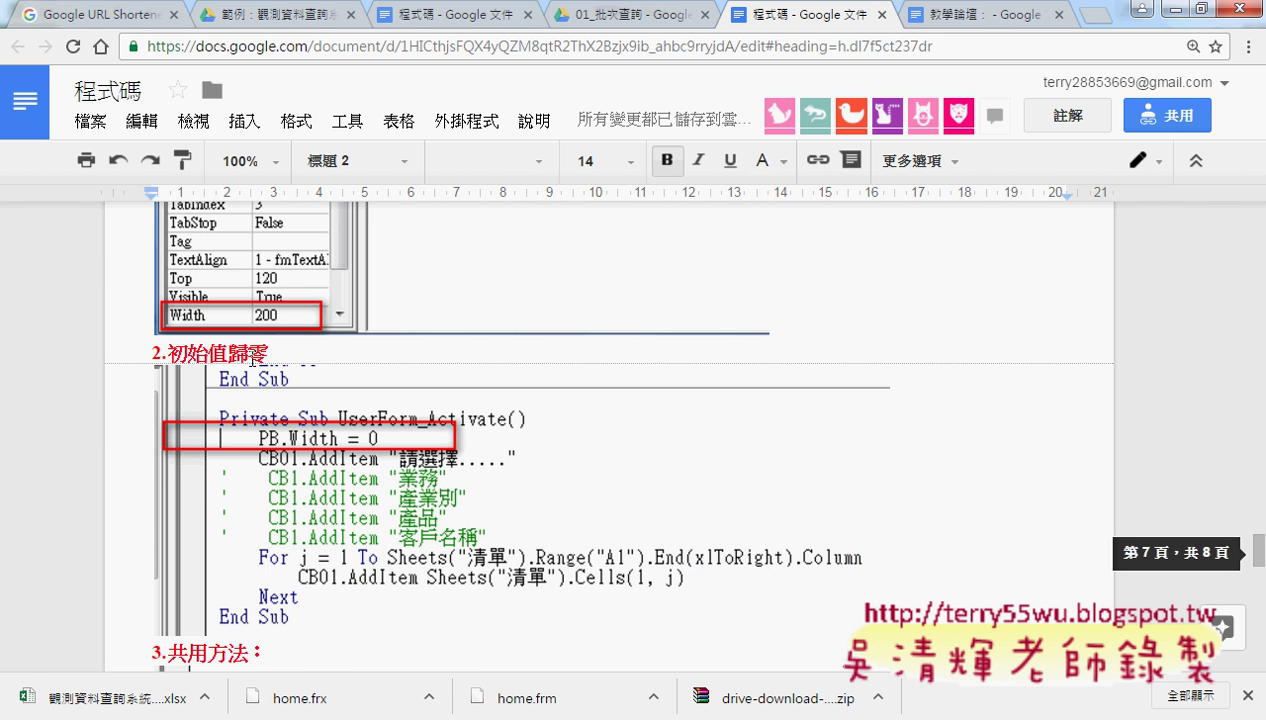
{"action": "scroll", "coordinate": [418, 470], "scroll_direction": "down", "scroll_amount": 2}
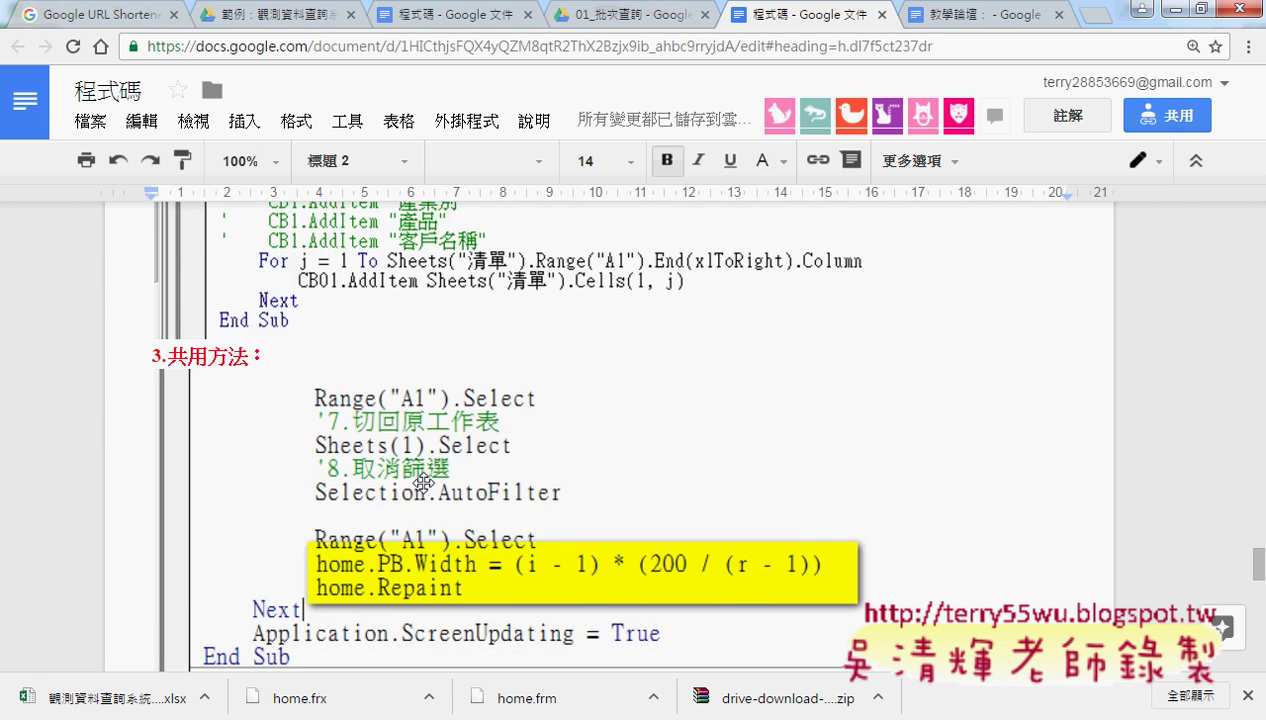
{"action": "scroll", "coordinate": [424, 483], "scroll_direction": "down", "scroll_amount": 3}
{"action": "scroll", "coordinate": [316, 408], "scroll_direction": "up", "scroll_amount": 1}
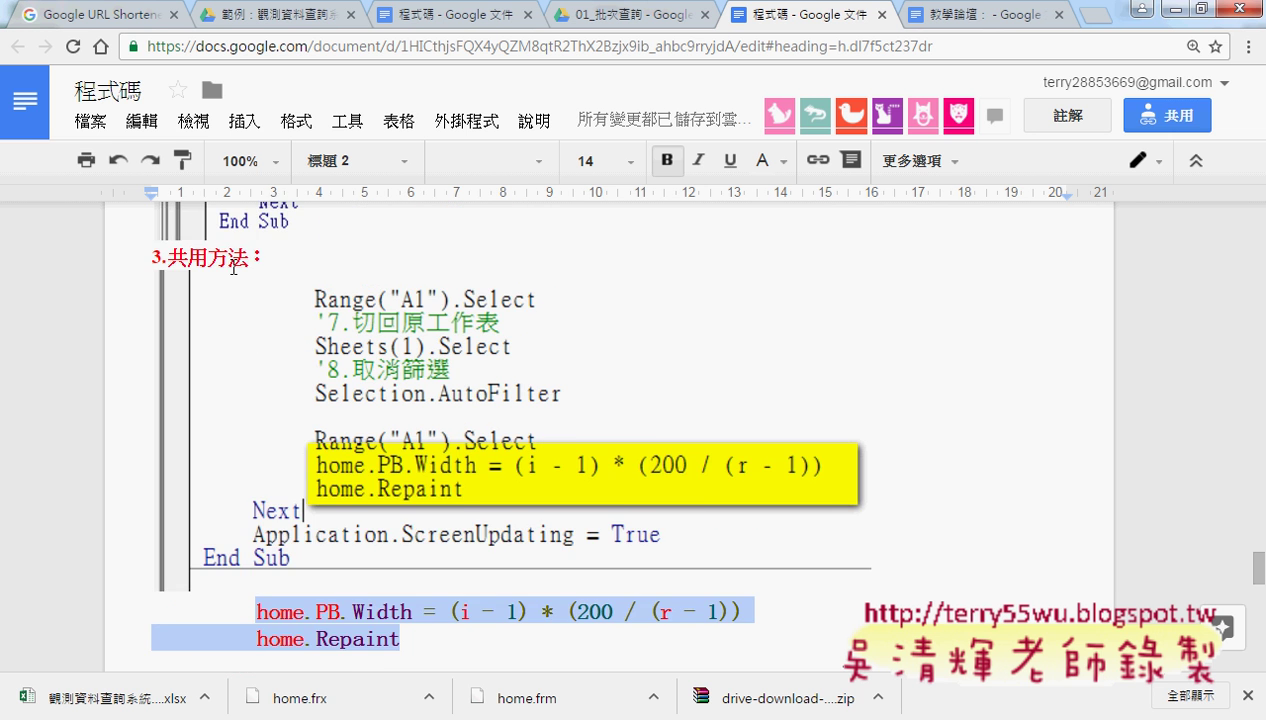
{"action": "scroll", "coordinate": [321, 461], "scroll_direction": "down", "scroll_amount": 1}
{"action": "scroll", "coordinate": [321, 461], "scroll_direction": "down", "scroll_amount": 1}
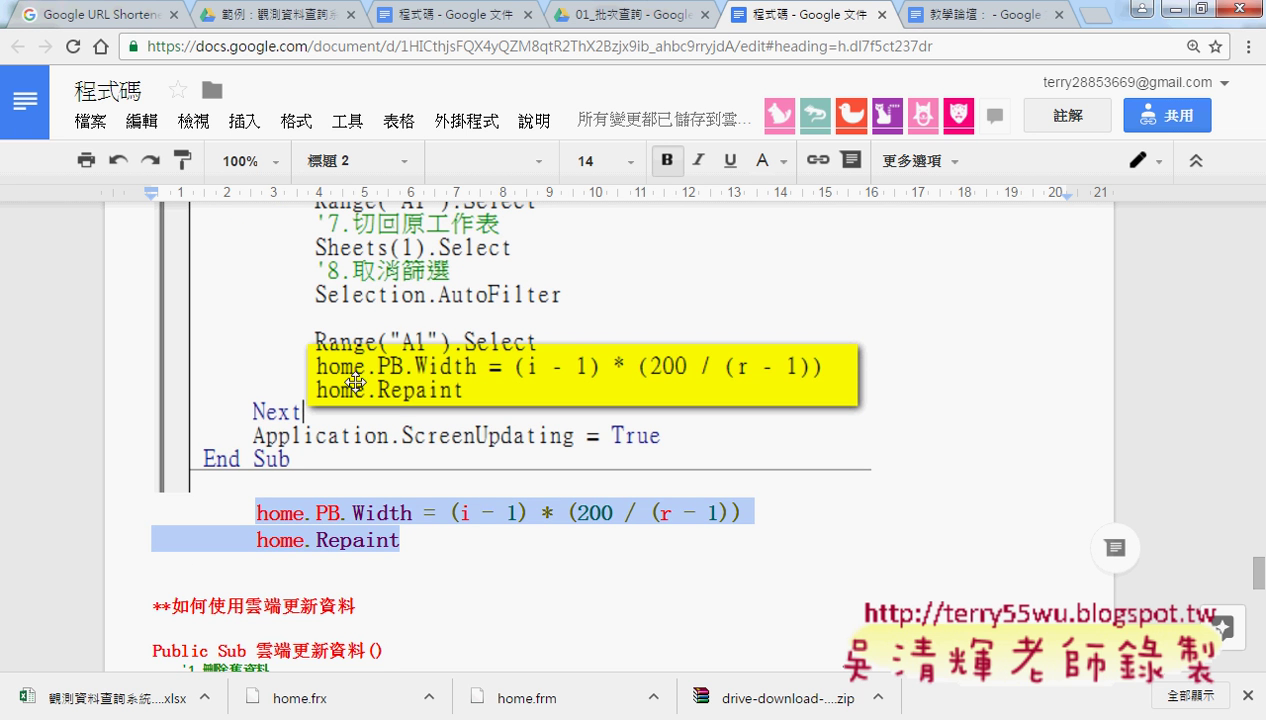
{"action": "left_click", "coordinate": [395, 541]}
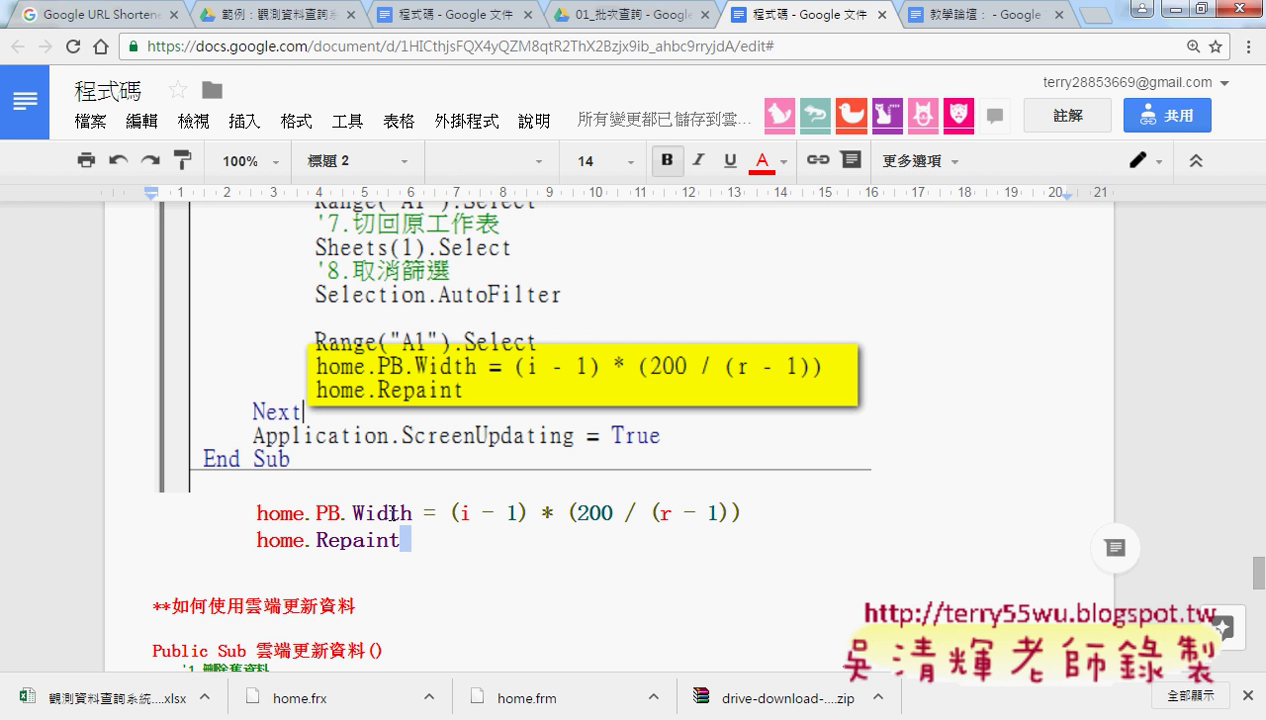
{"action": "left_click", "coordinate": [1163, 12]}
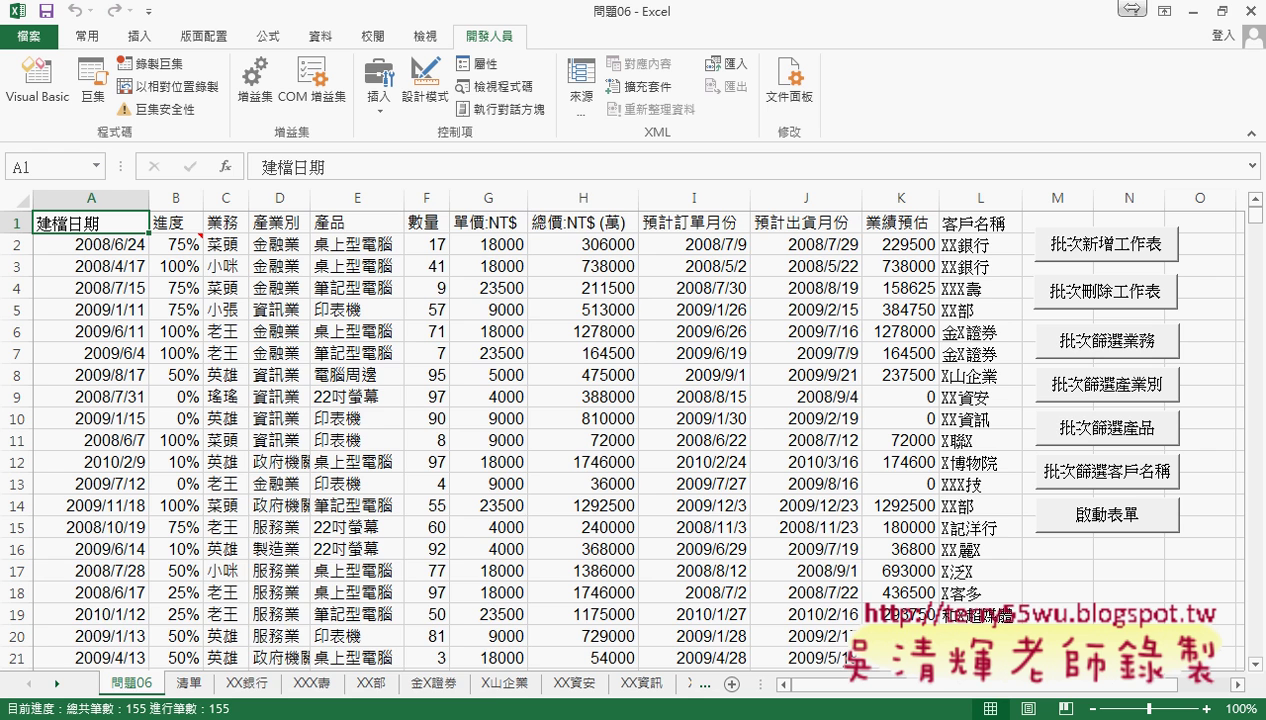
Reopen the VBA editor and show Module1's code
{"action": "left_click", "coordinate": [376, 610]}
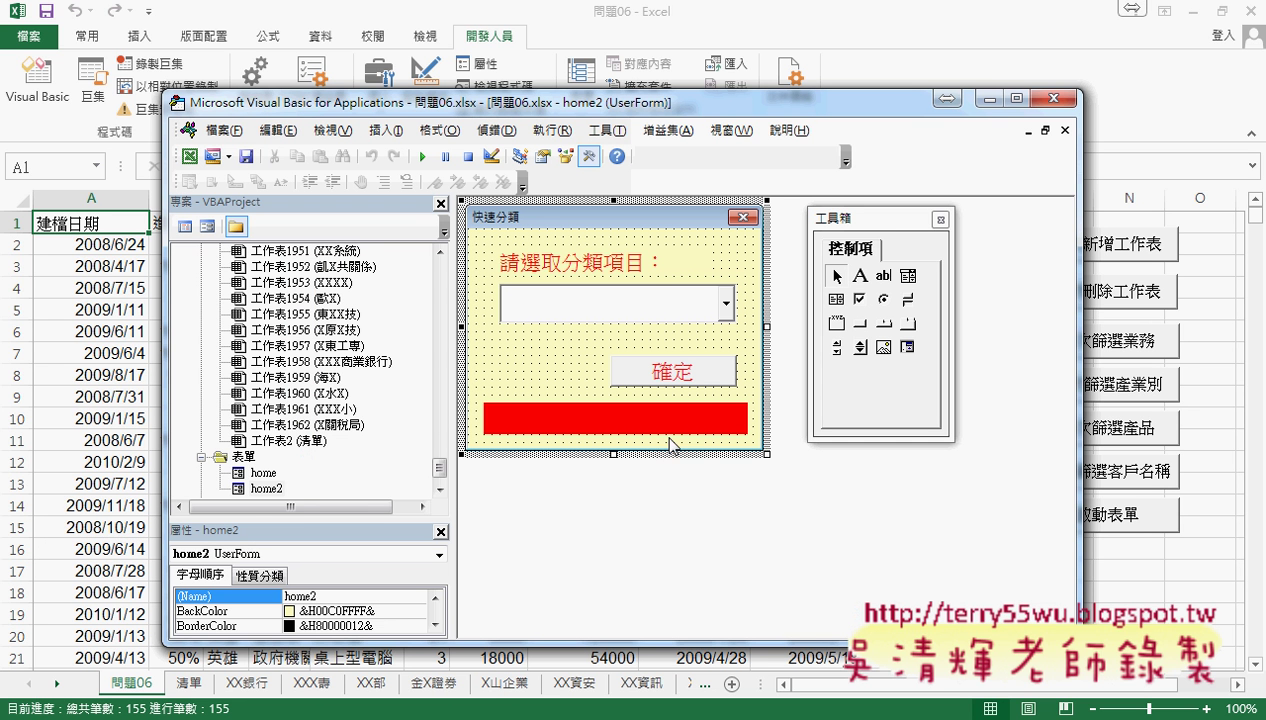
{"action": "left_click", "coordinate": [440, 489]}
{"action": "left_click", "coordinate": [440, 489]}
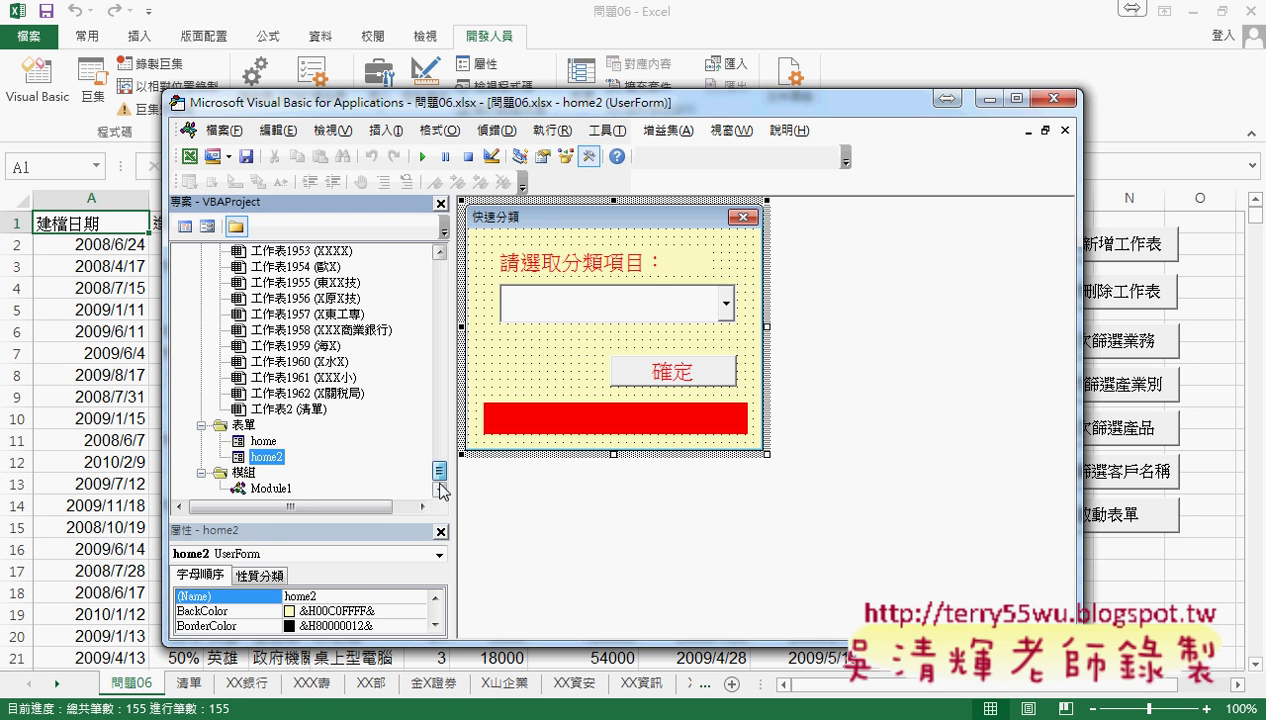
{"action": "double_click", "coordinate": [266, 488]}
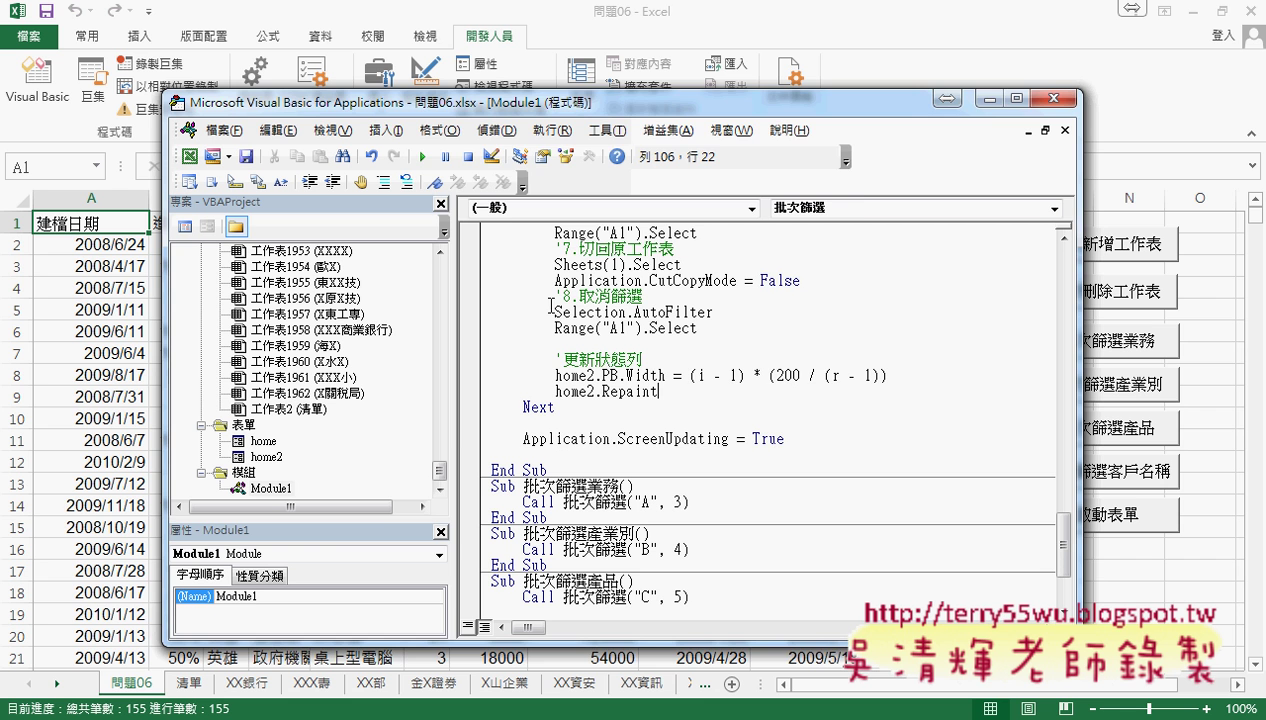
Cancel the Macros dialog without running anything and minimize the VBA editor
{"action": "left_click", "coordinate": [422, 157]}
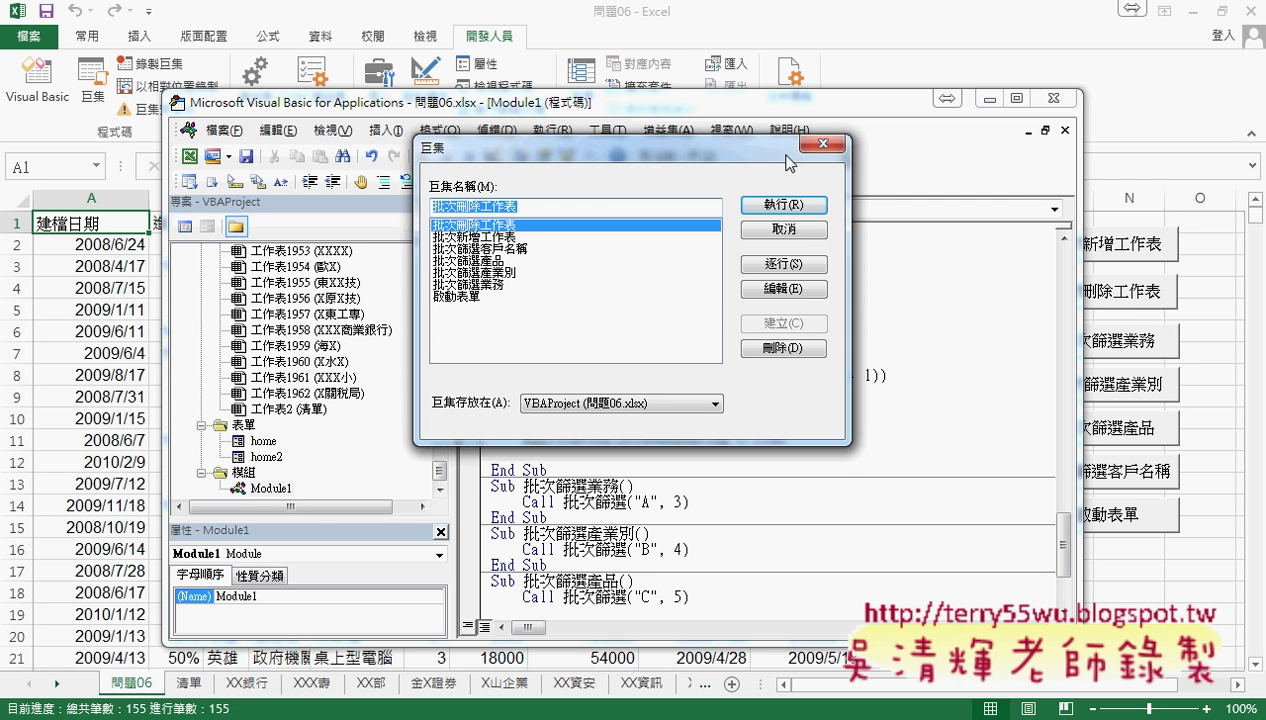
{"action": "left_click", "coordinate": [840, 146]}
{"action": "left_click", "coordinate": [990, 100]}
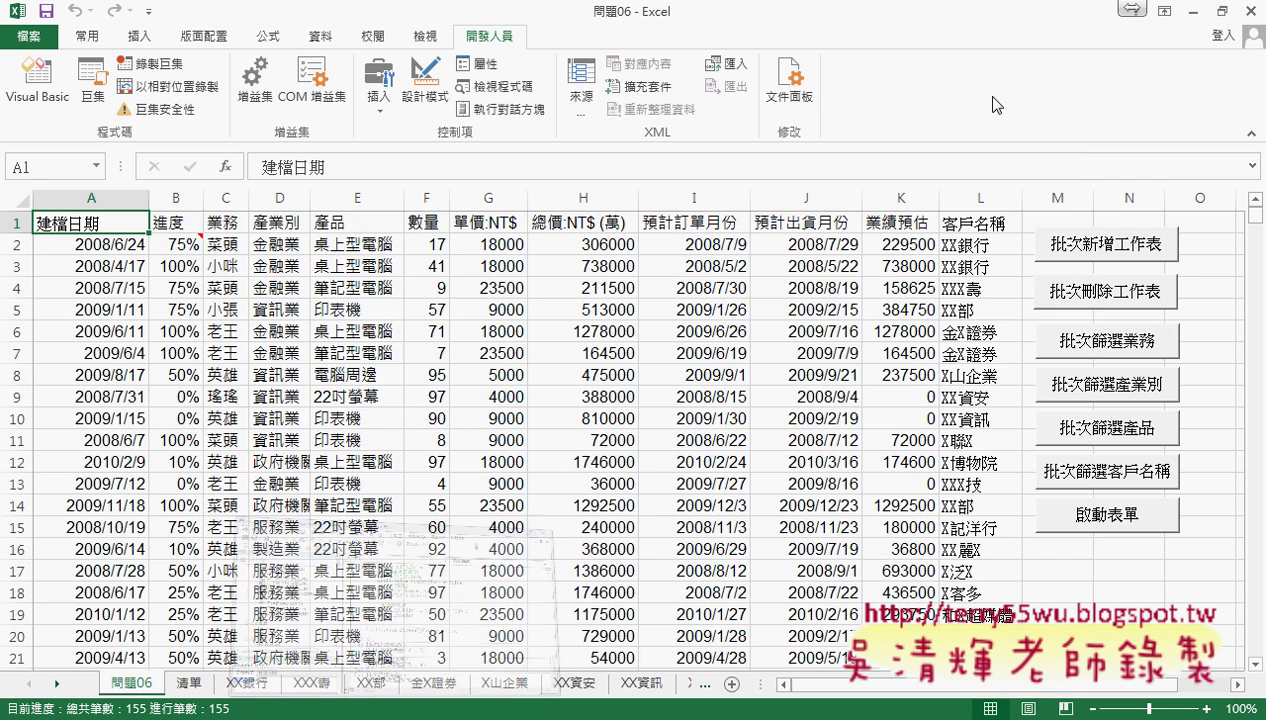